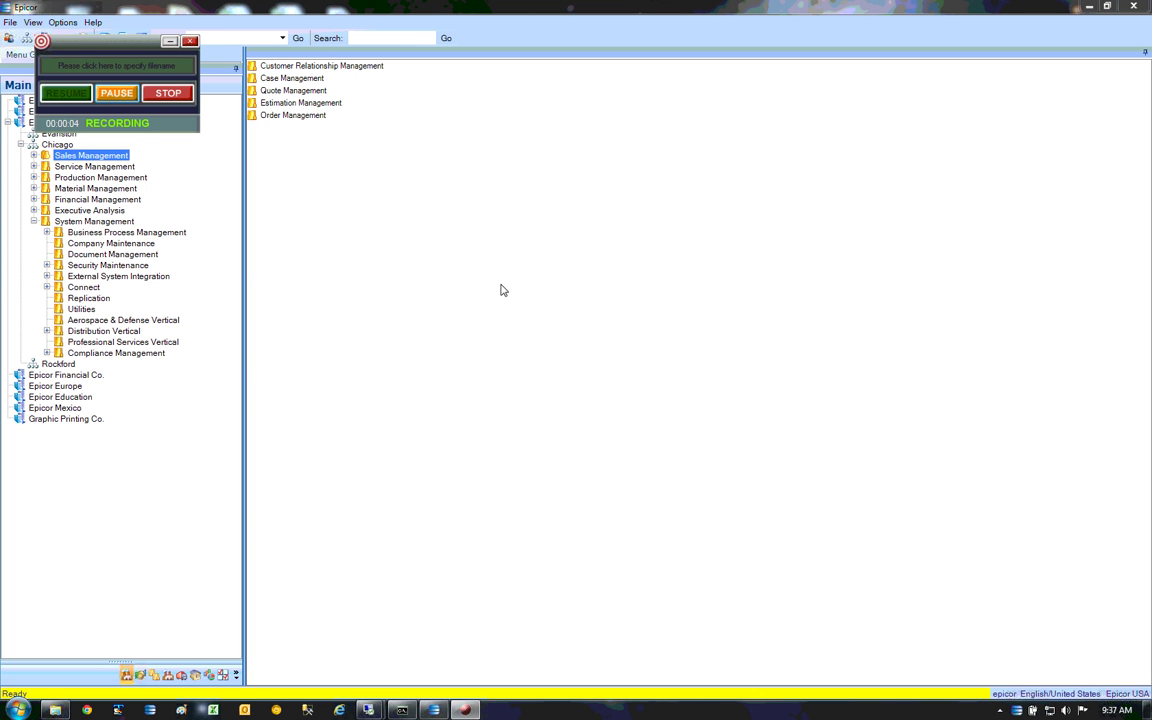
Step: Expand System Management > Utilities and select Business Activity Query
click(80, 310)
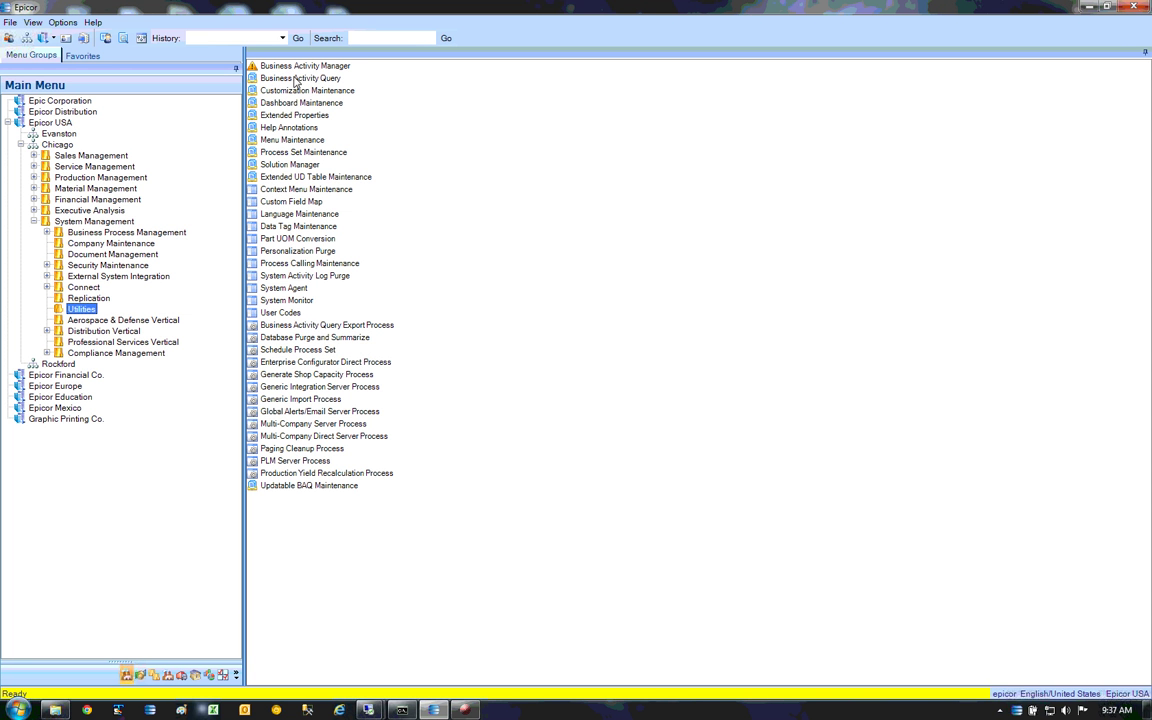
click(263, 79)
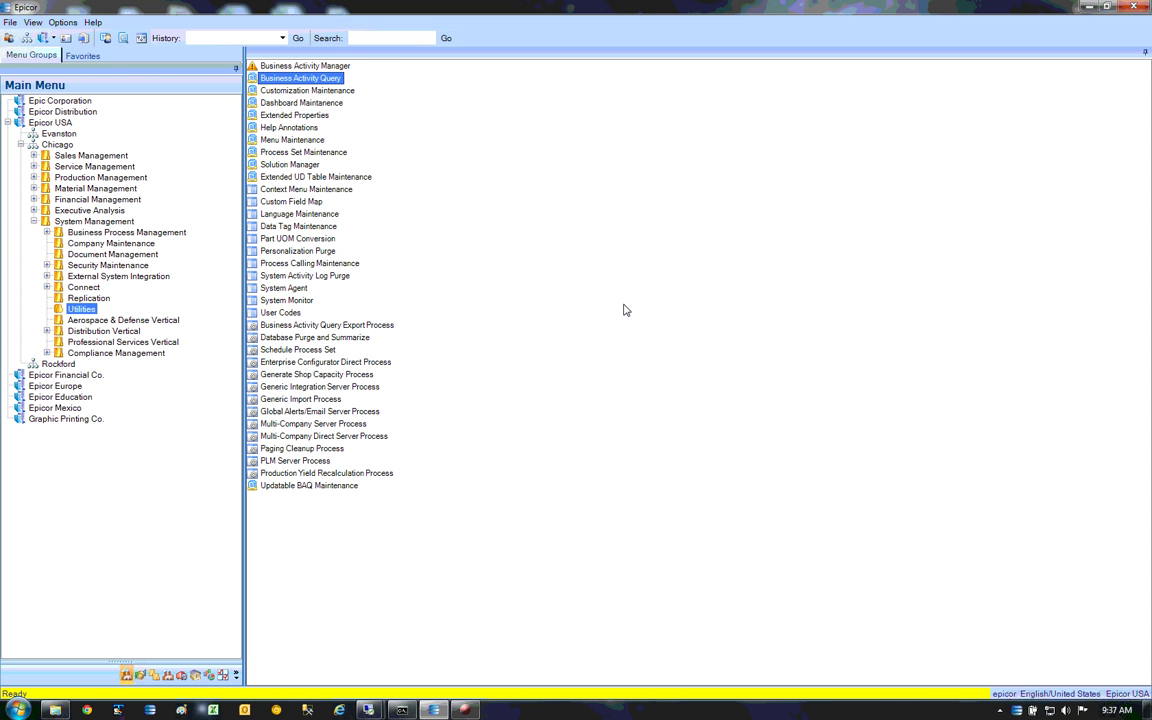
Step: Load the Partupdate query in the designer and delete it, confirming the in-use warning
key(Return)
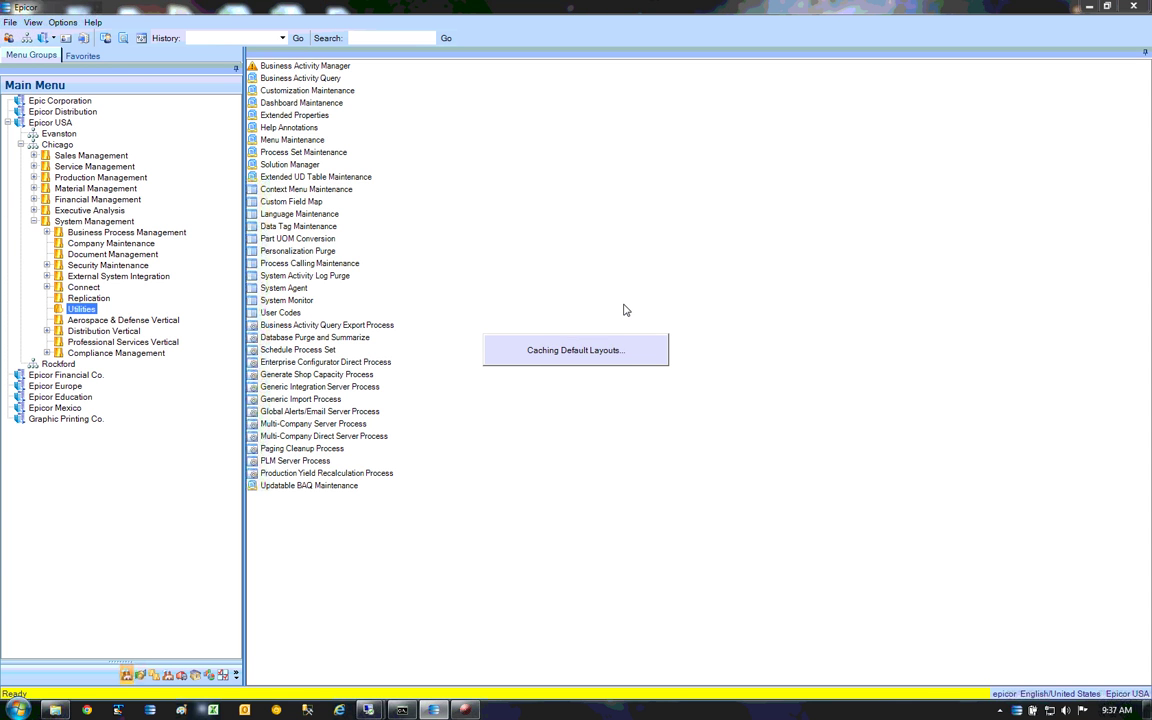
text(Partupdate)
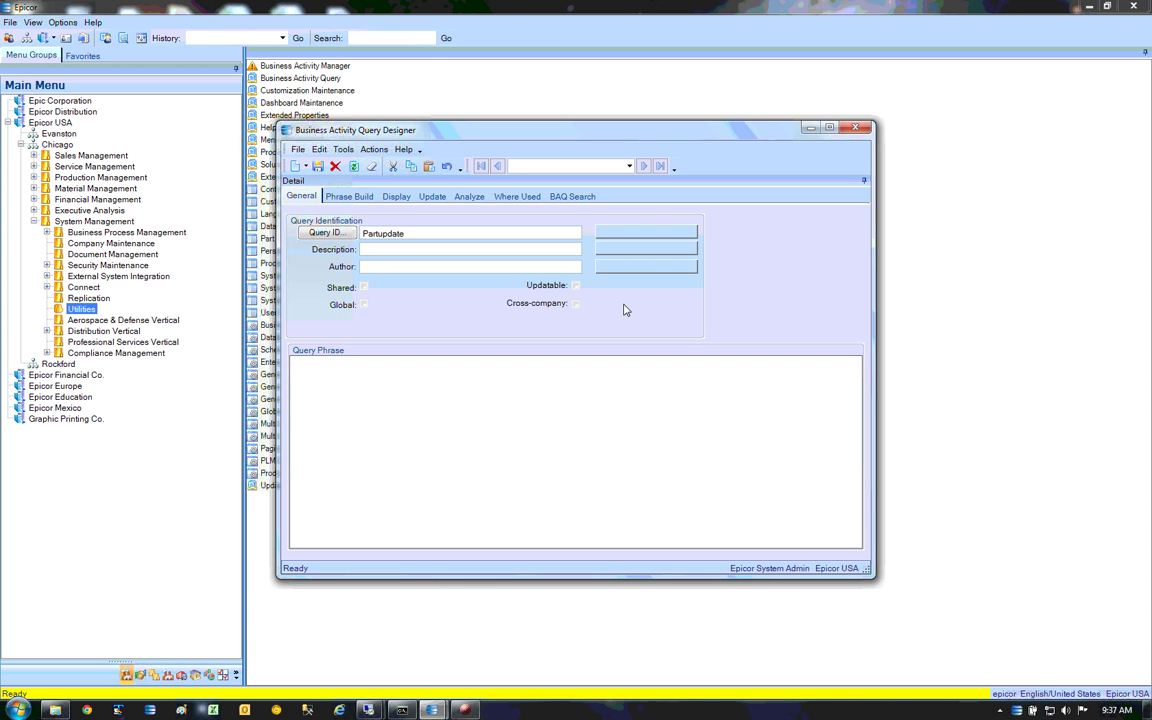
click(446, 249)
click(342, 168)
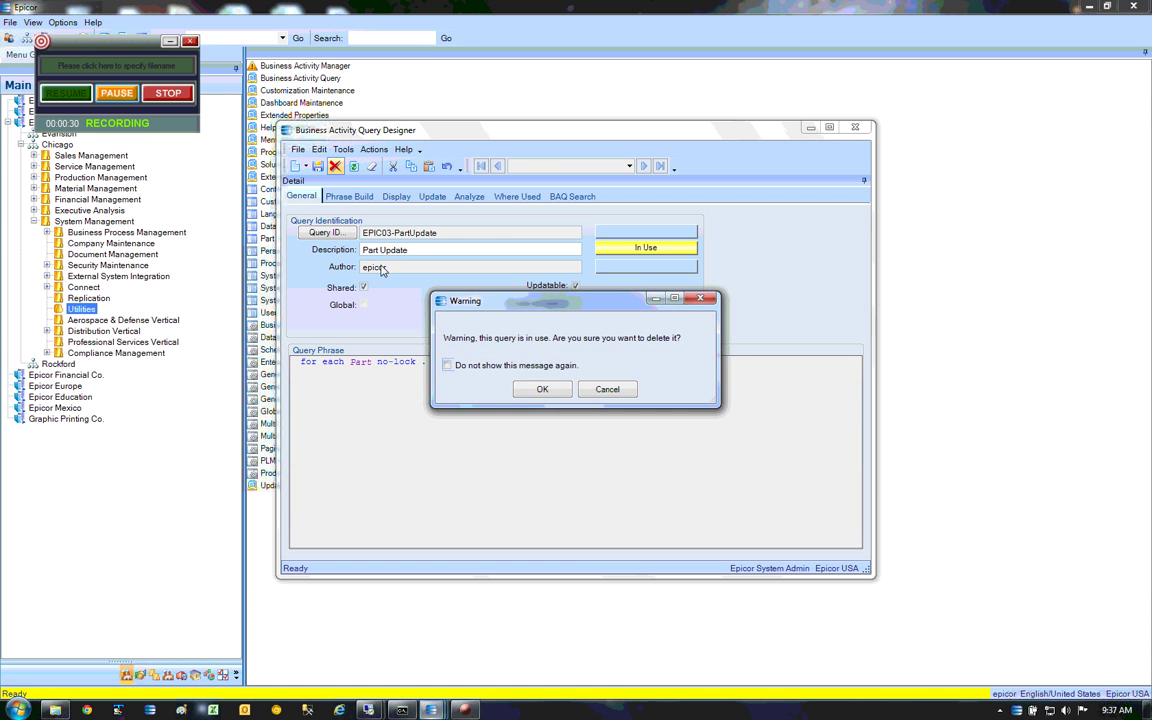
click(541, 388)
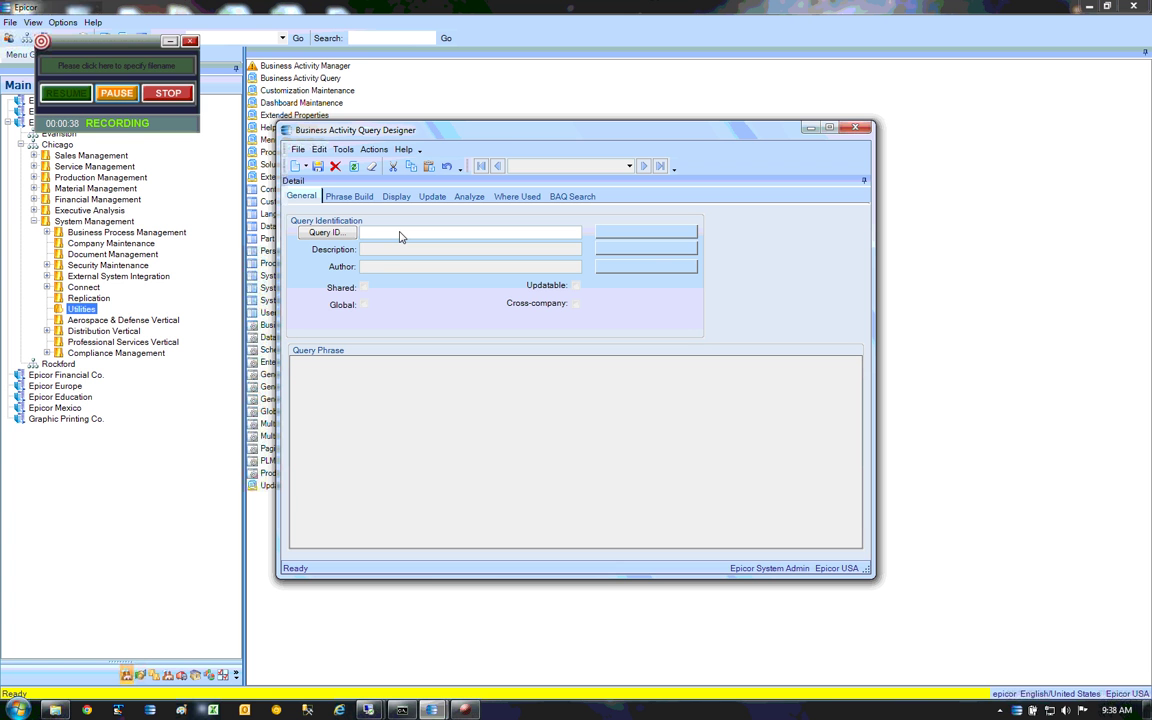
Step: Add new query ID partupdatetest and give it the description 'partupdate'
text(partupdatetest)
key(Tab)
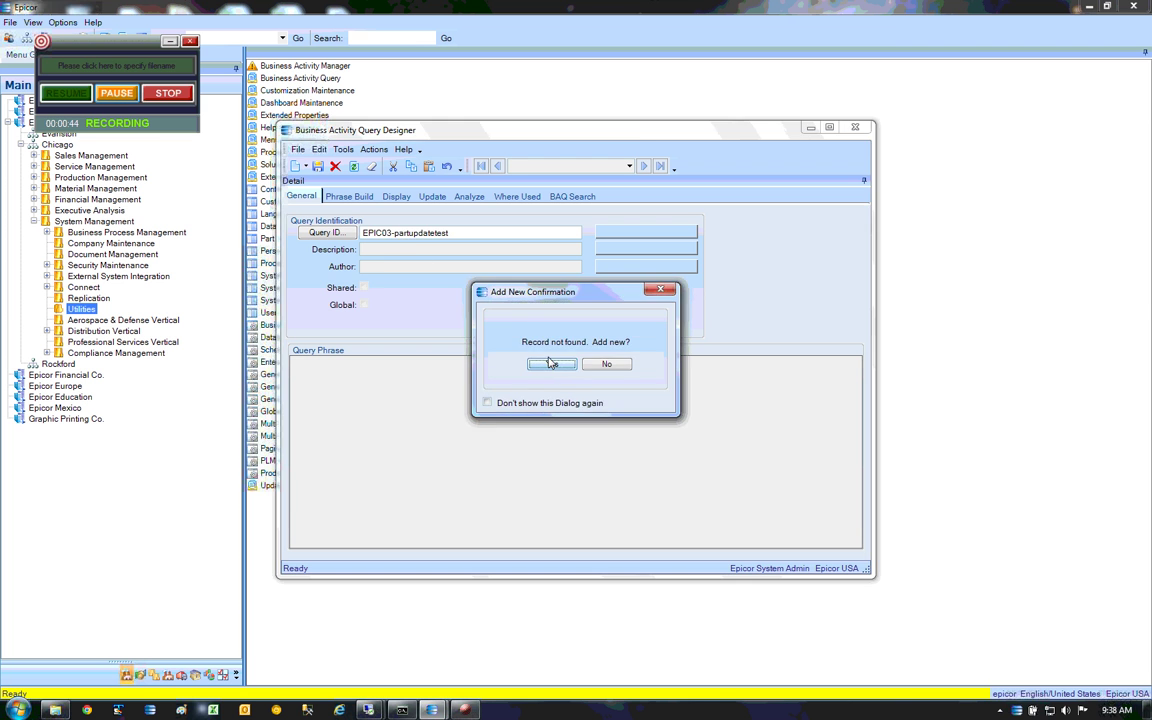
key(Return)
text(pa)
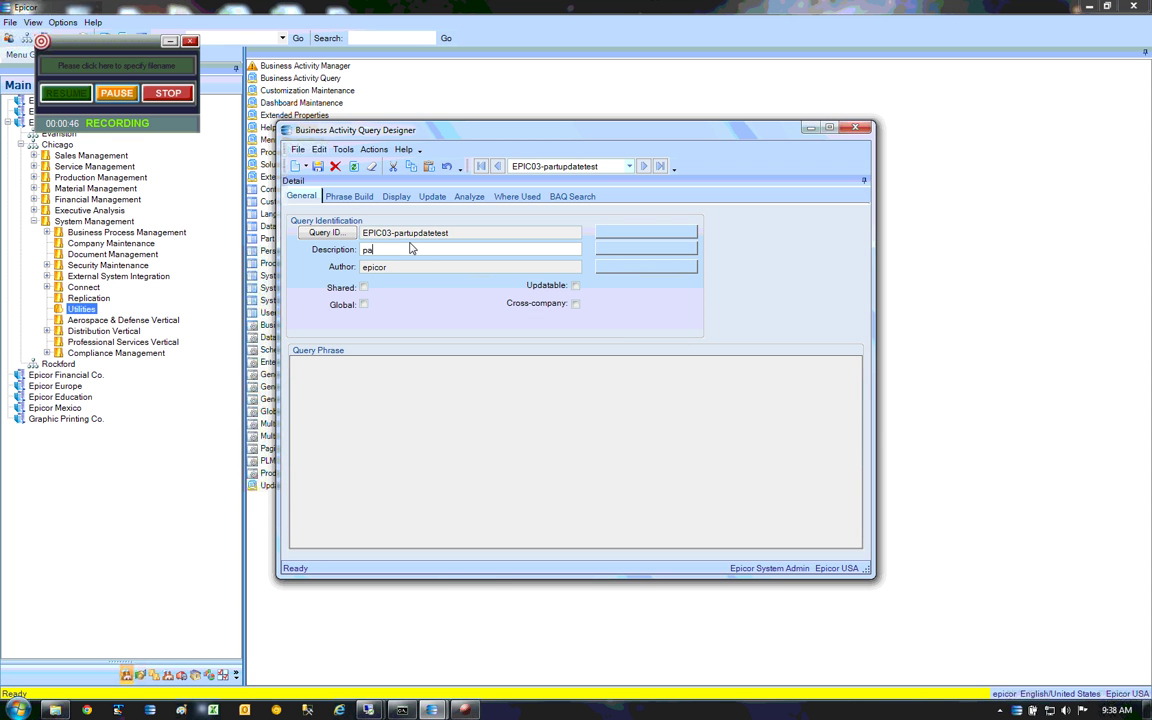
text(rtupdate)
Step: Mark the query updatable and add the Part table to its diagram
click(575, 285)
click(348, 197)
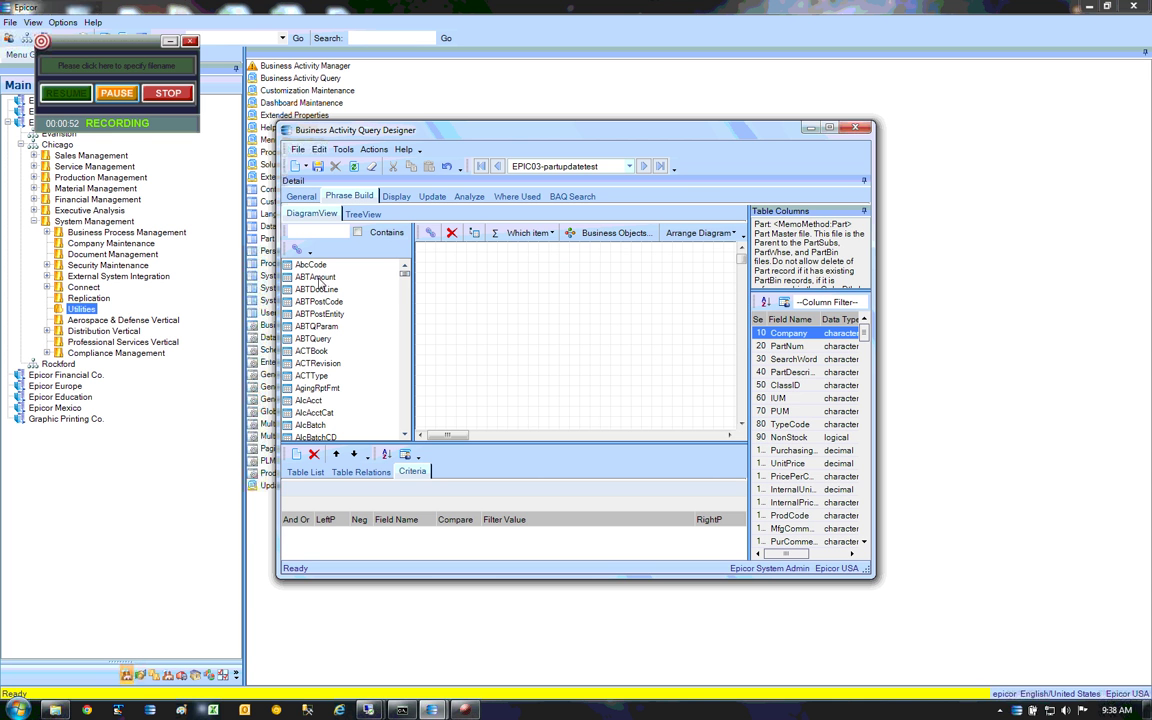
click(304, 233)
text(par)
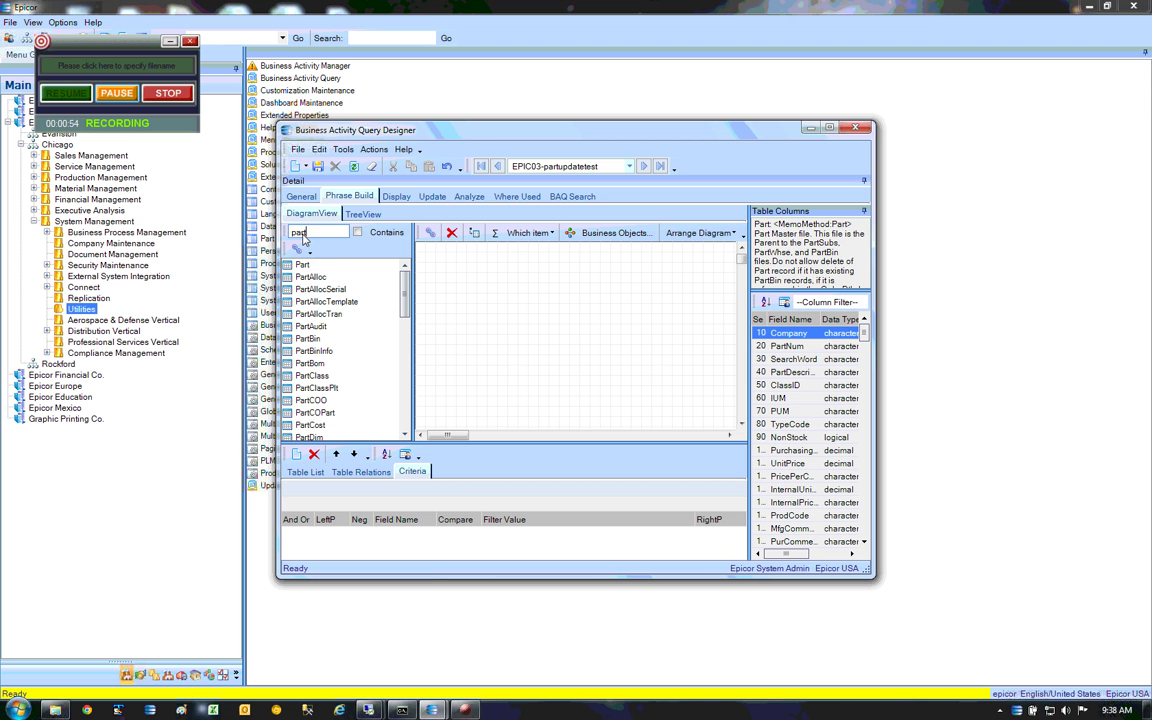
text(t)
drag(302, 264, 548, 320)
Step: Display the ten Part columns from PartNum through UnitPrice
click(396, 196)
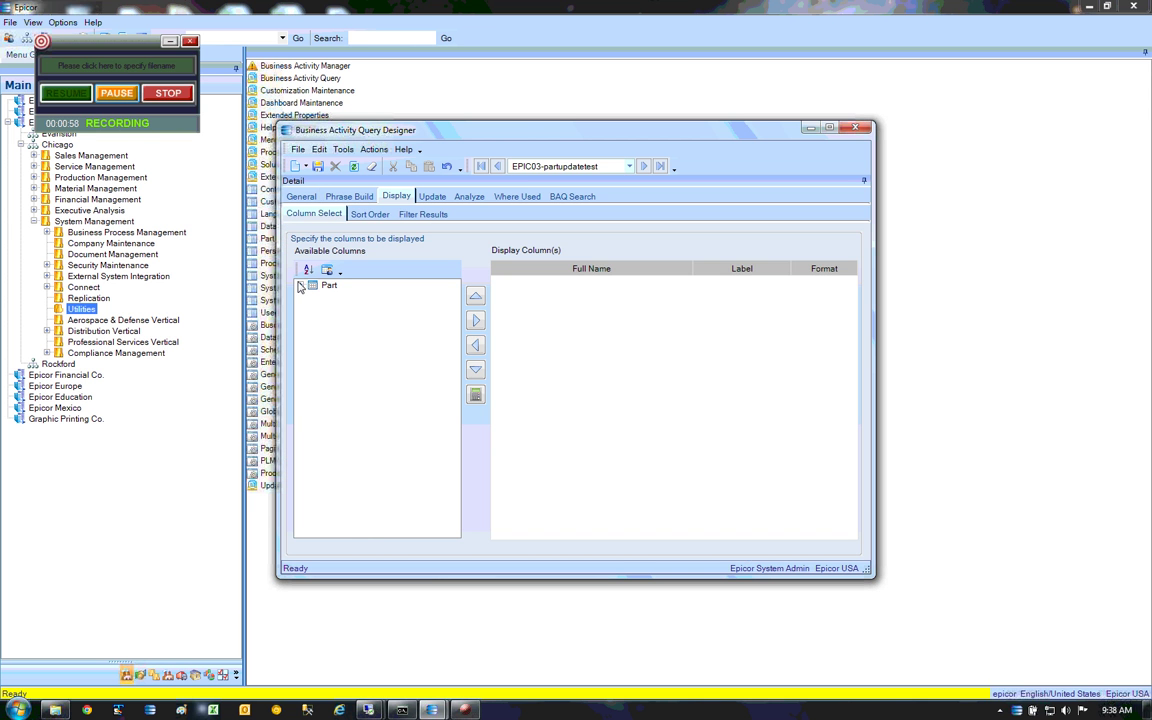
click(352, 307)
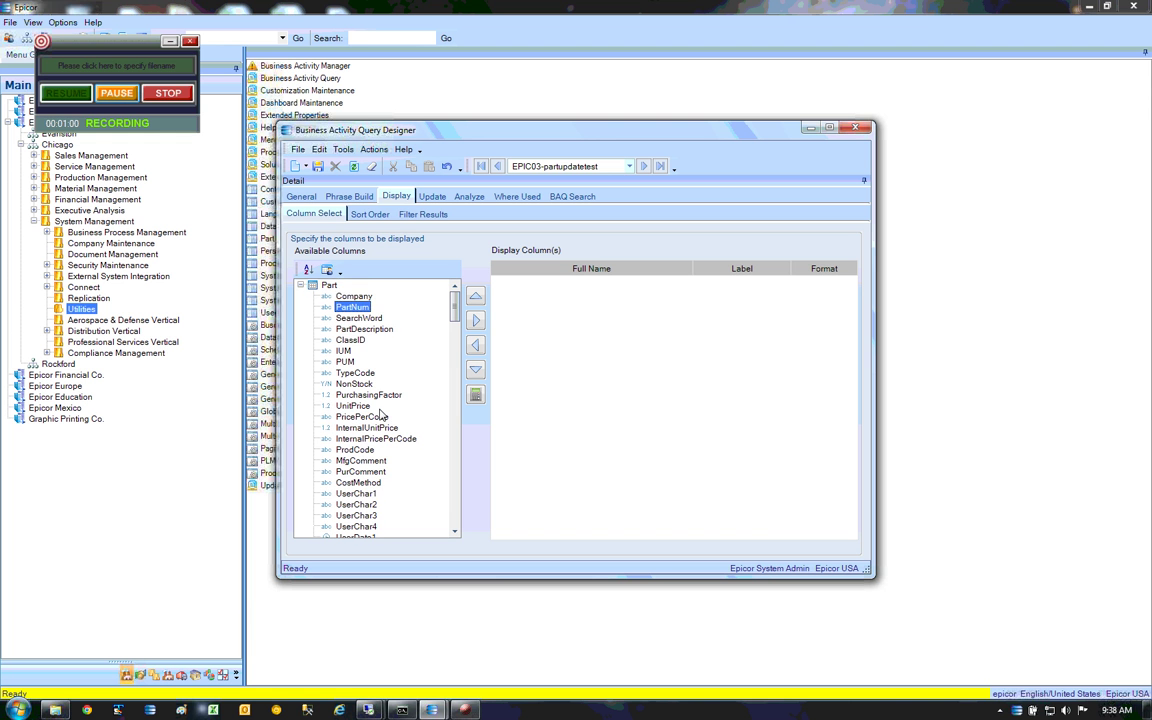
scroll(380, 415, down, 1)
shift+click(350, 395)
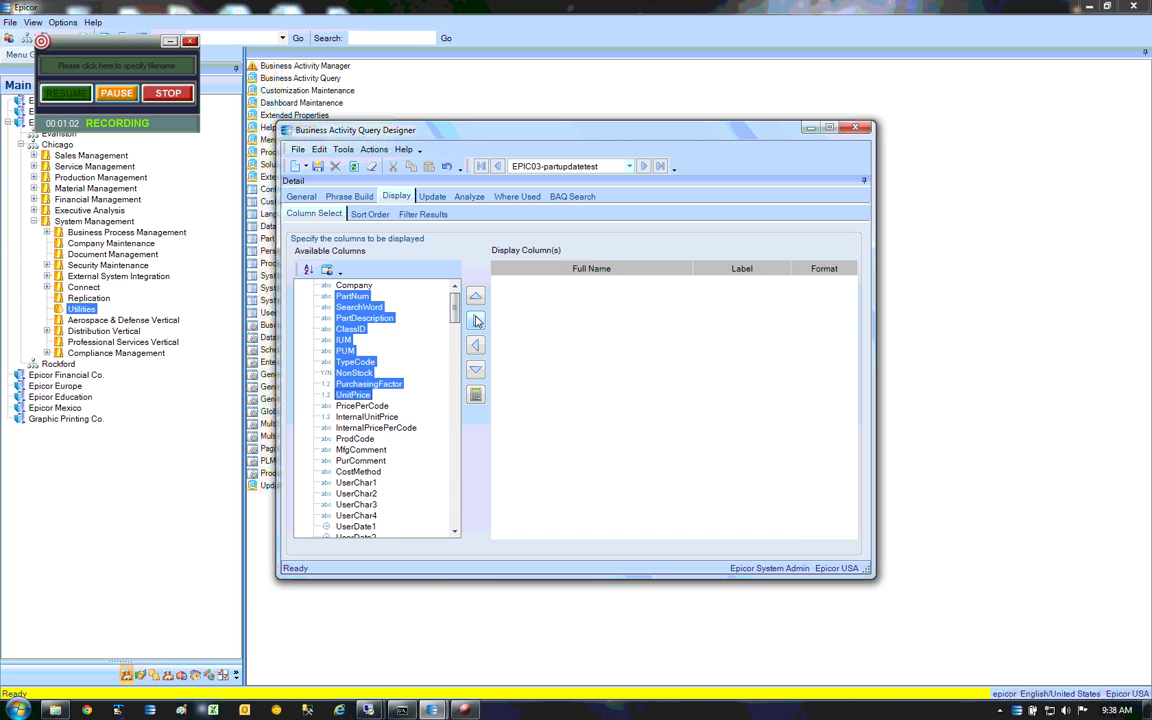
click(476, 320)
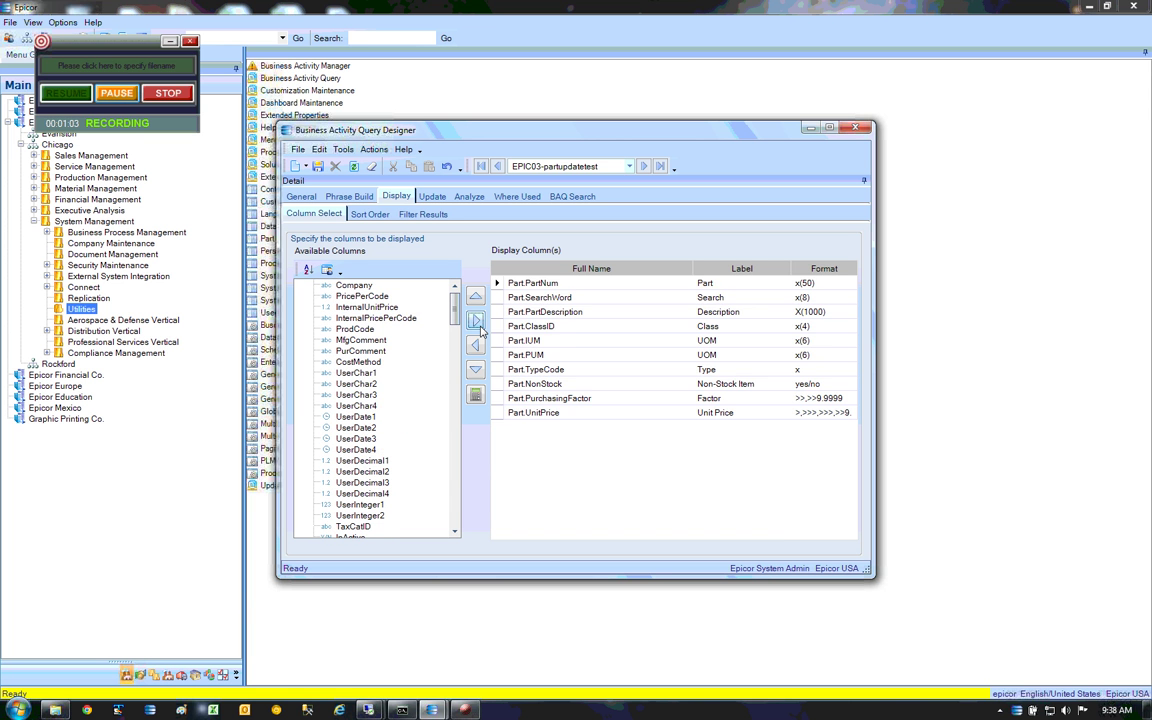
click(433, 198)
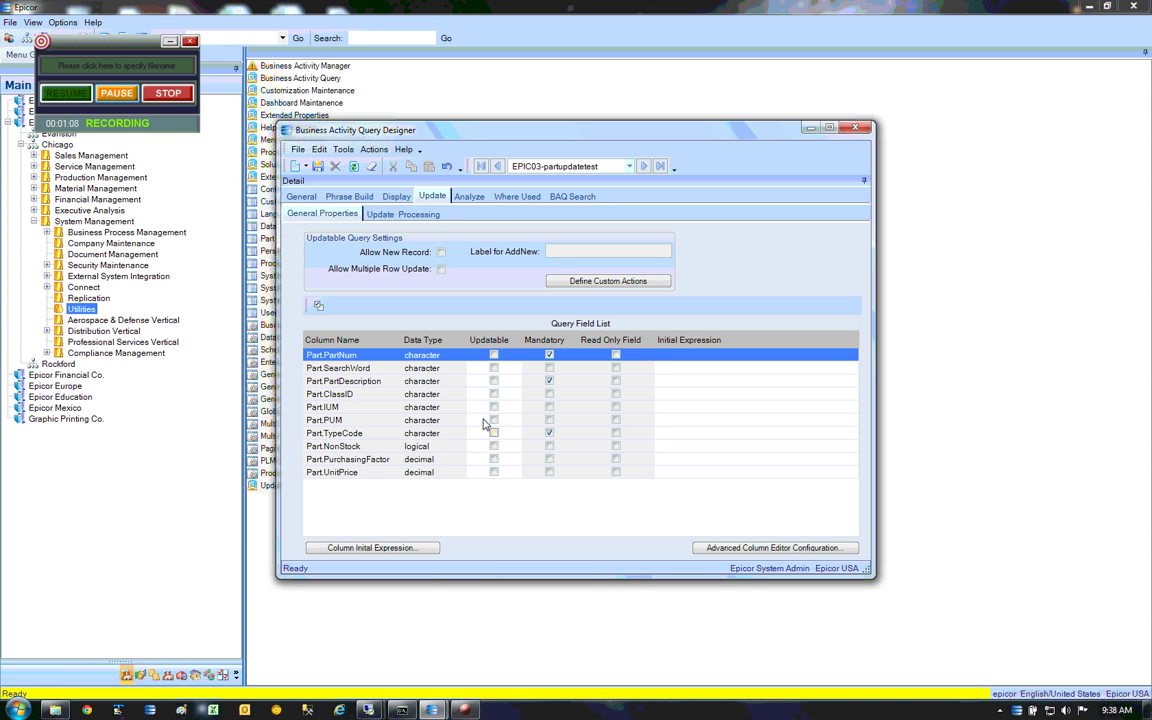
Step: Make the Part.PartDescription and Part.ClassID columns updatable
click(493, 381)
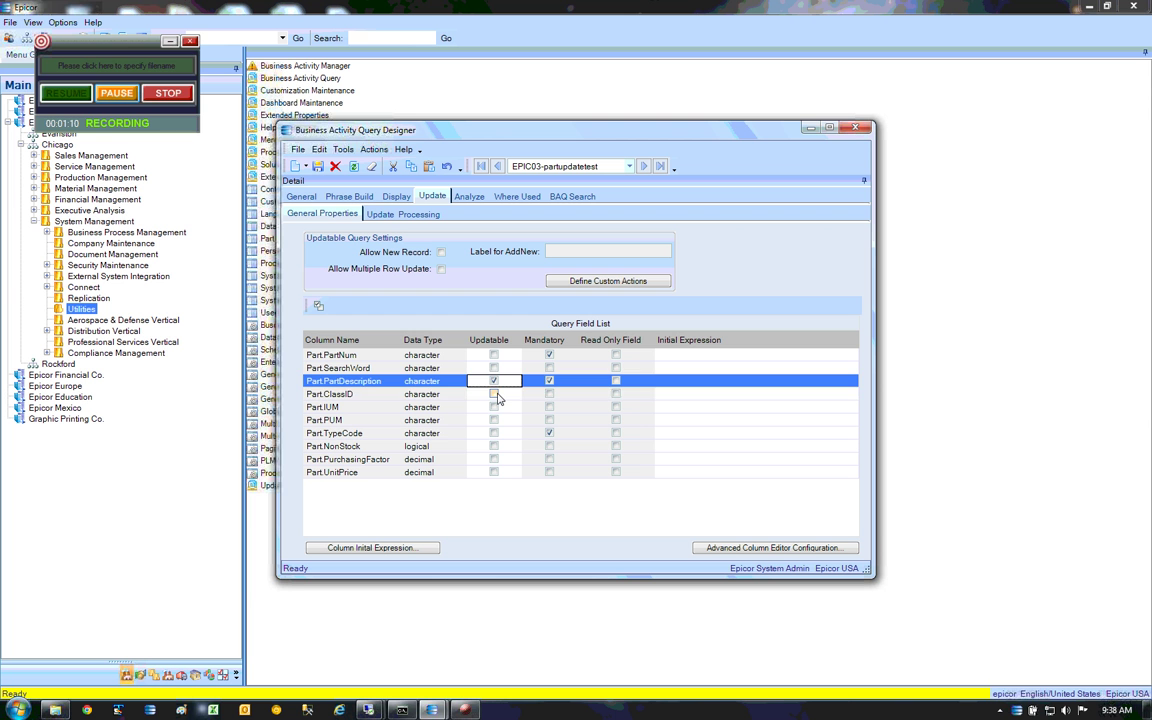
click(495, 395)
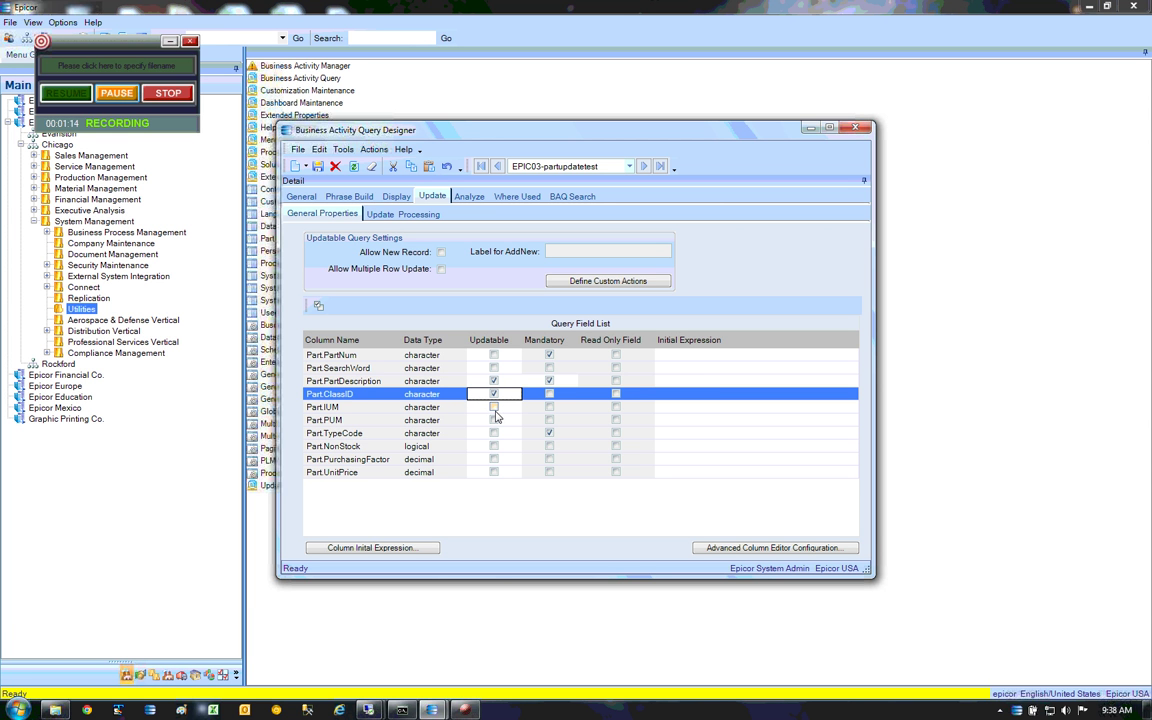
click(396, 216)
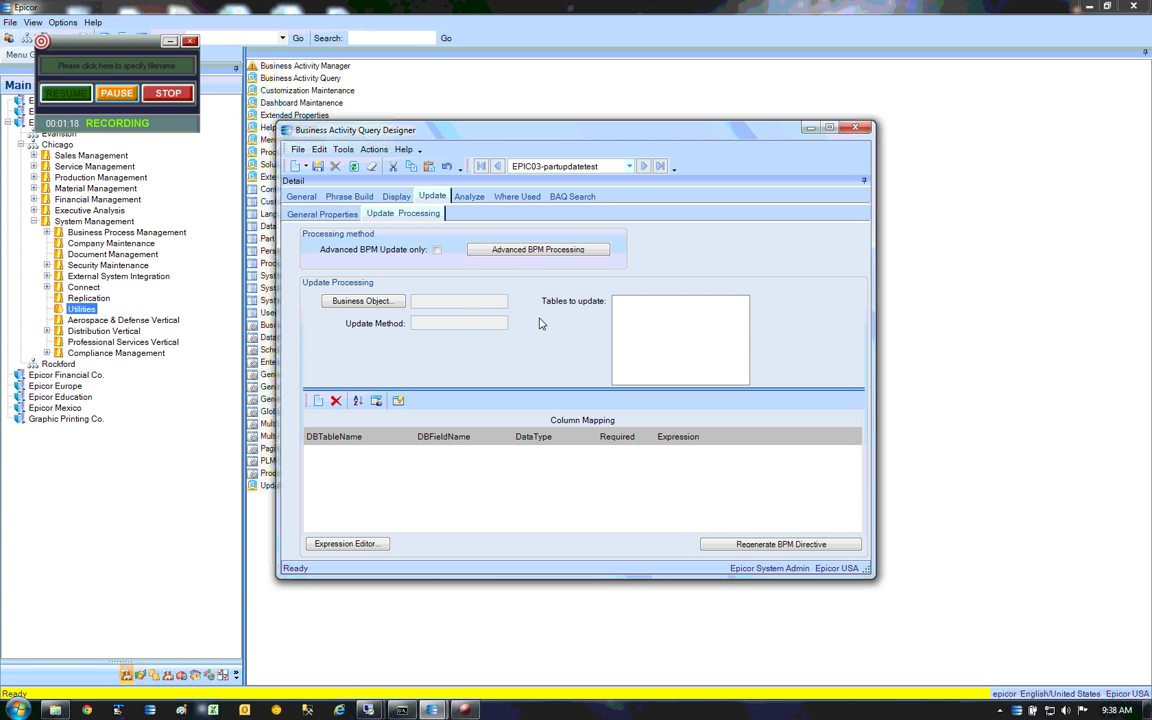
click(375, 304)
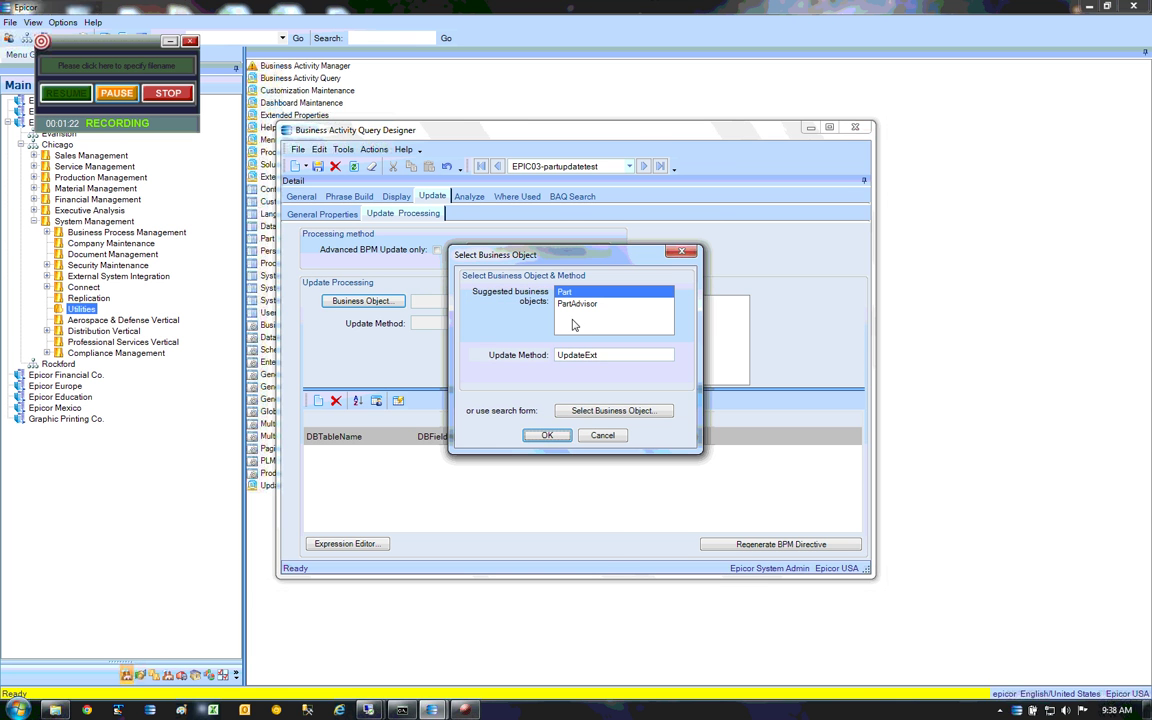
click(548, 437)
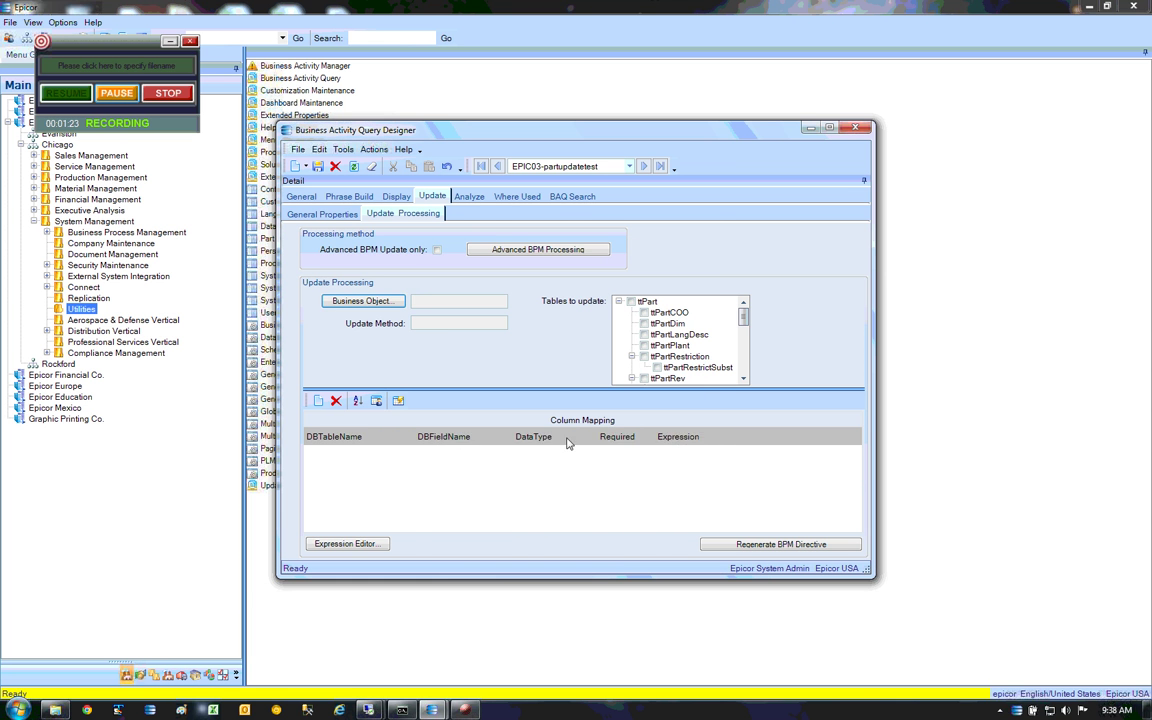
click(632, 302)
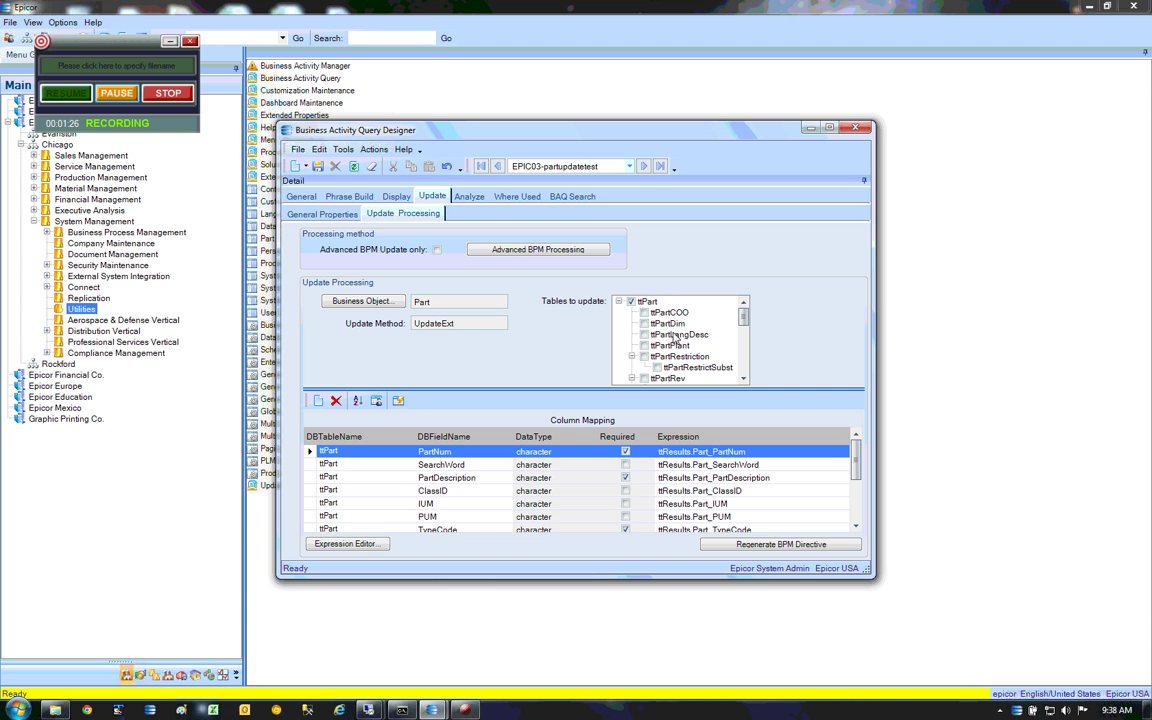
scroll(854, 486, down, 1)
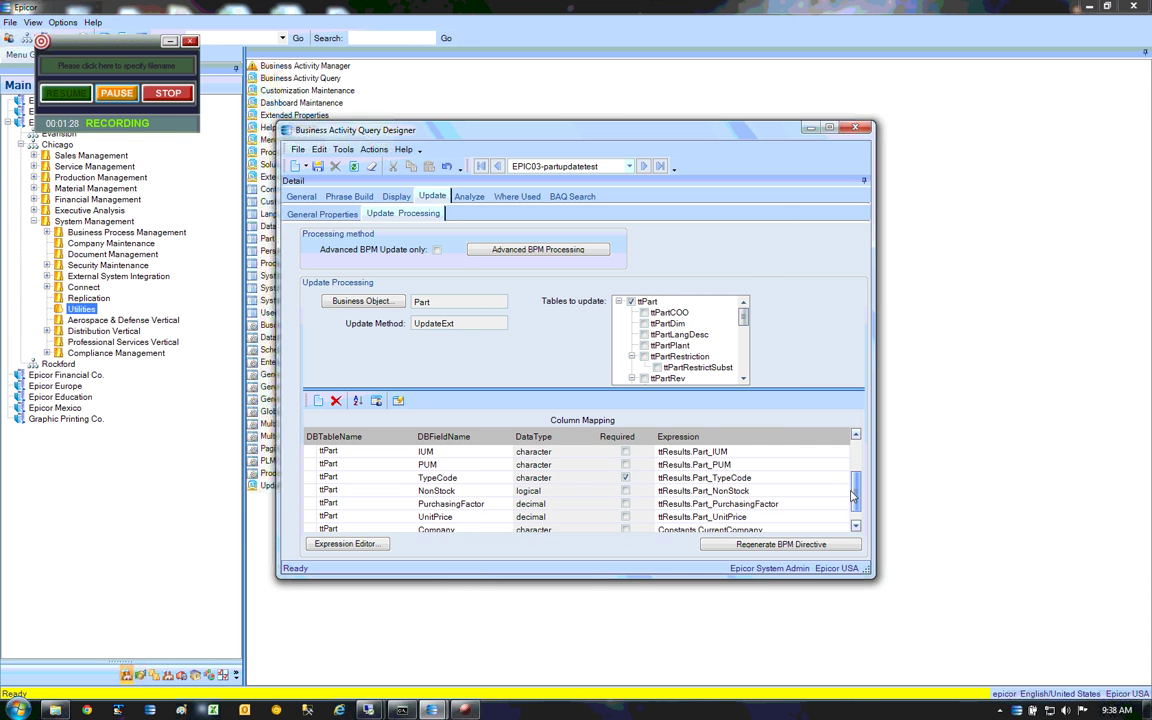
scroll(854, 486, down, 1)
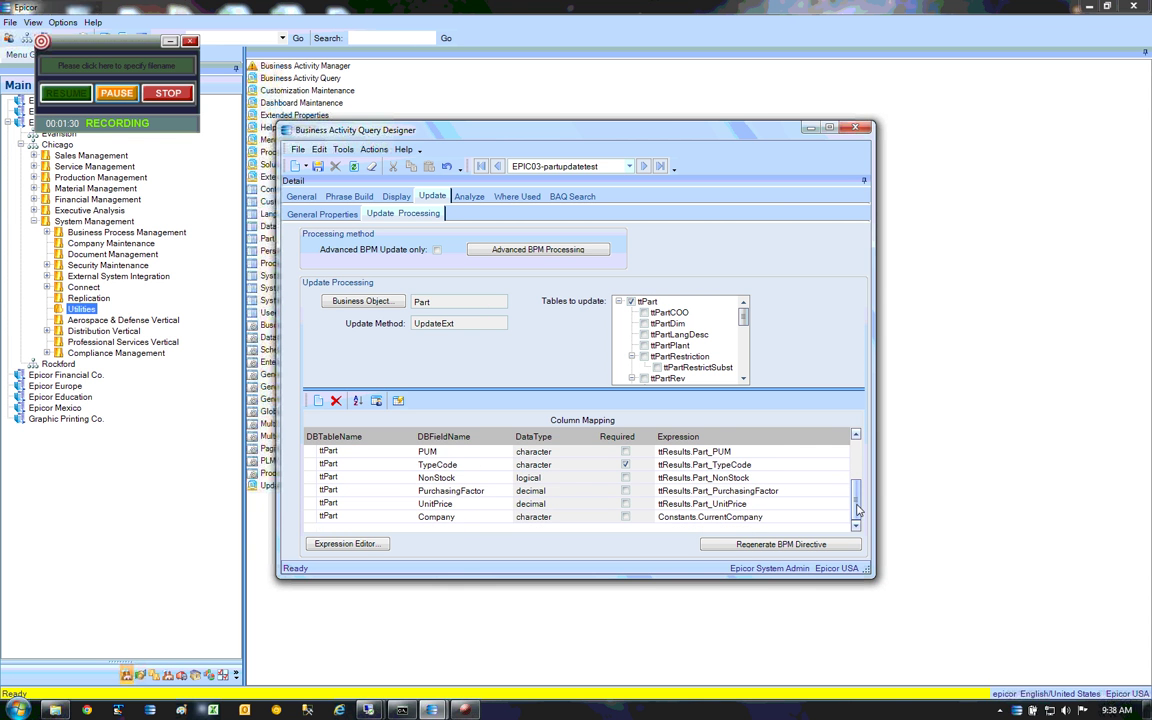
scroll(848, 512, up, 2)
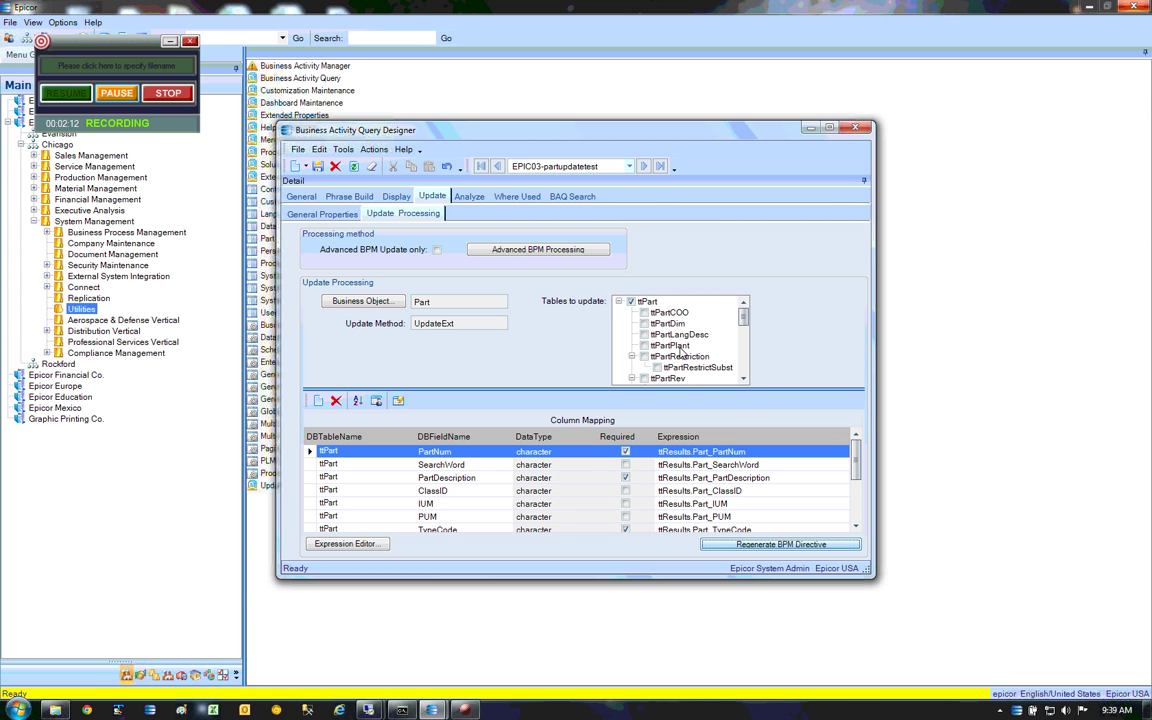
Step: Select ttPart as the table to update and review its column mappings down to Company
click(631, 302)
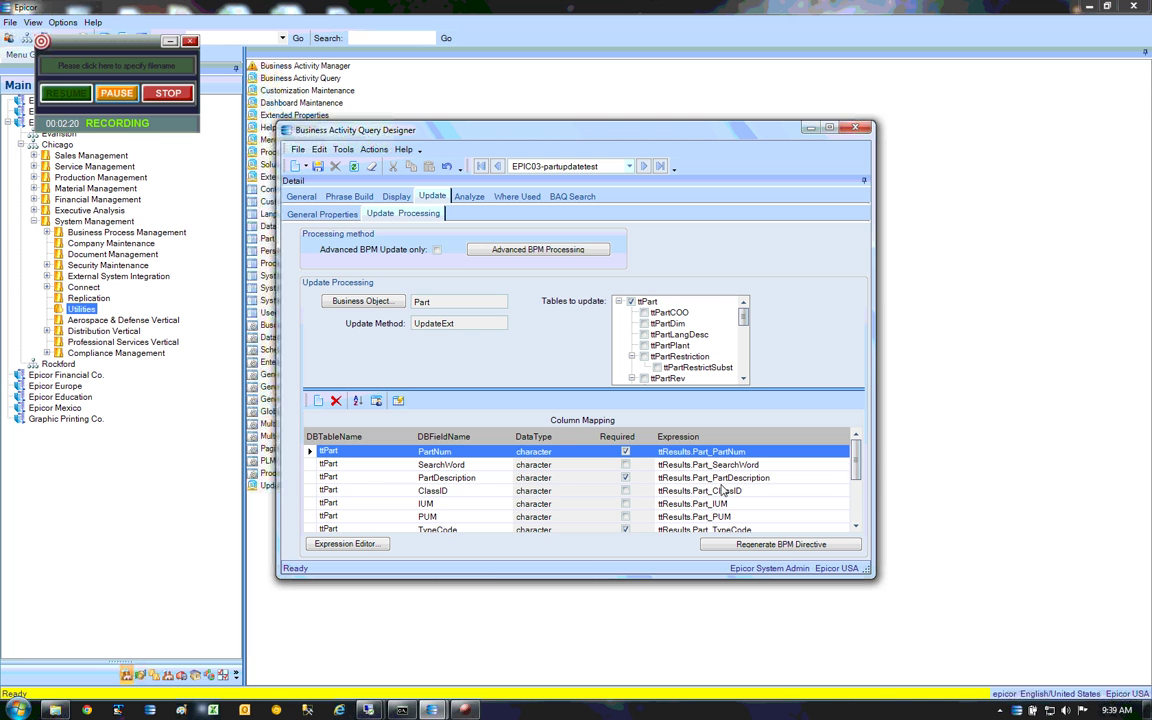
scroll(856, 461, down, 2)
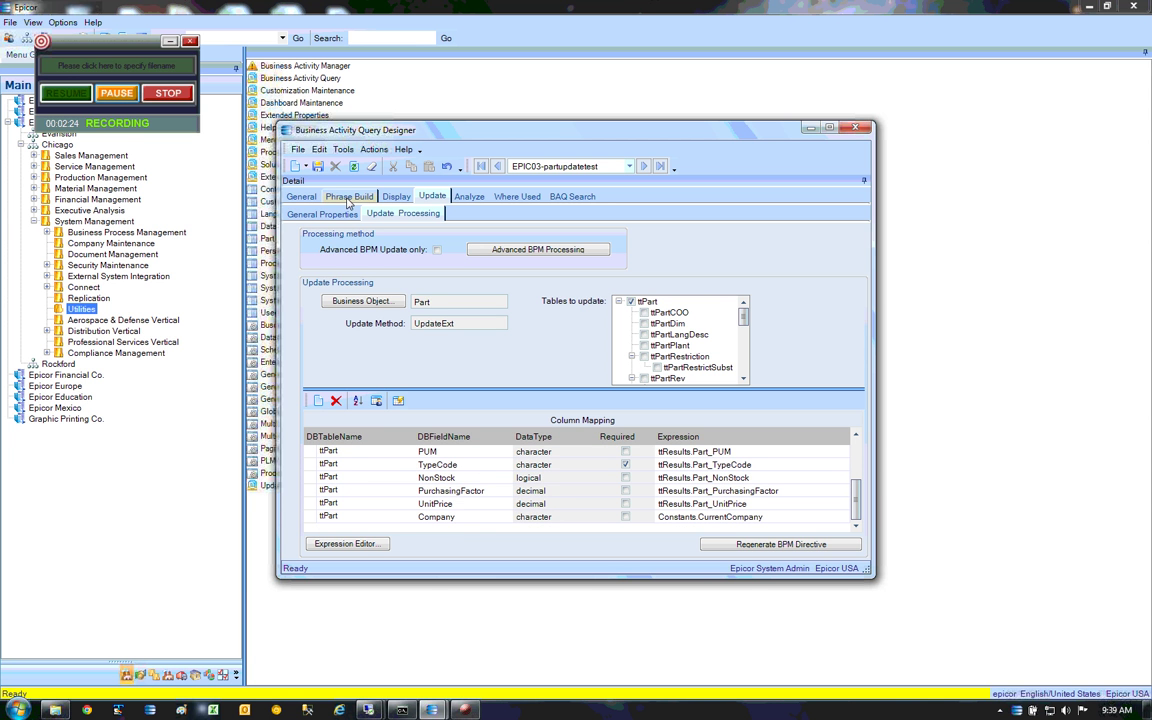
Step: Review the phrase, display and update settings, then save the EPIC03-partupdatetest query
click(349, 196)
click(396, 196)
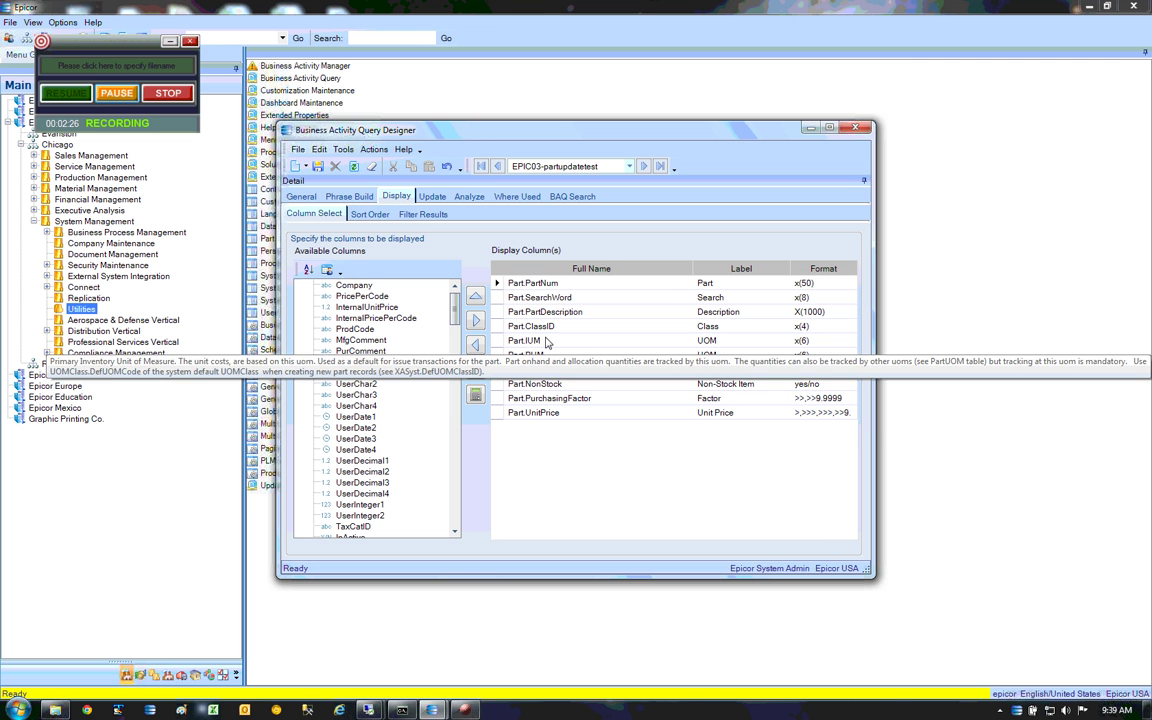
click(433, 197)
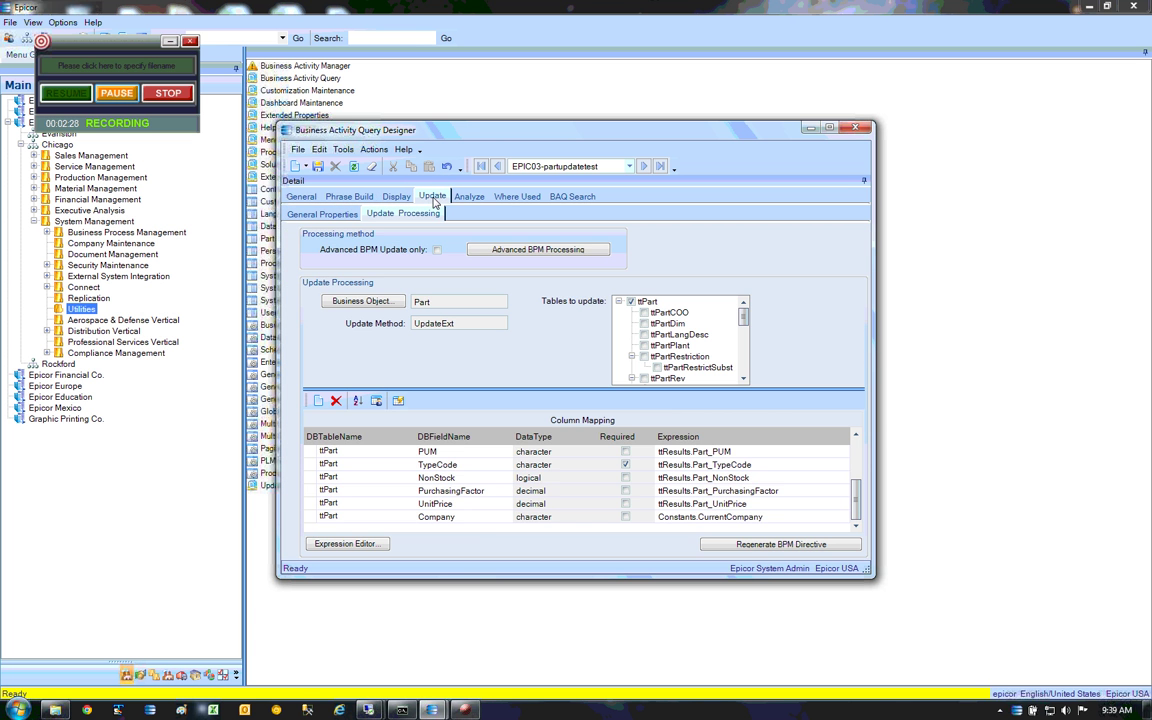
click(317, 166)
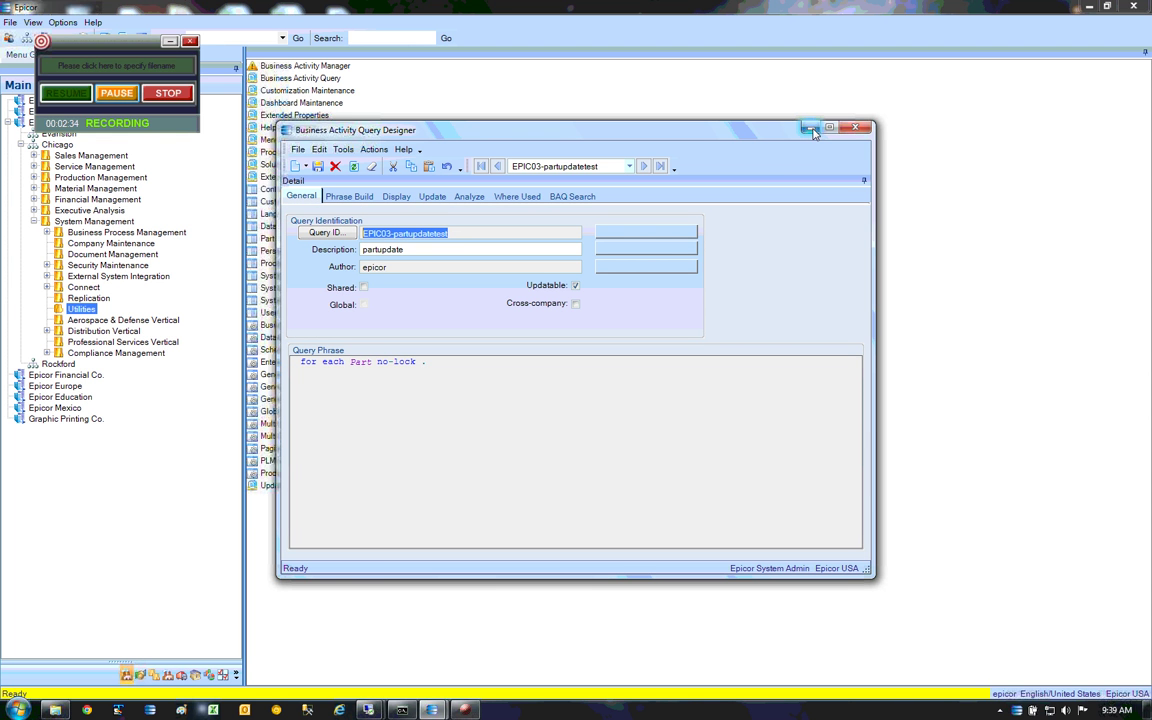
Step: Open Dashboard from Executive Analysis > Business Activity Management > General Operations
click(75, 312)
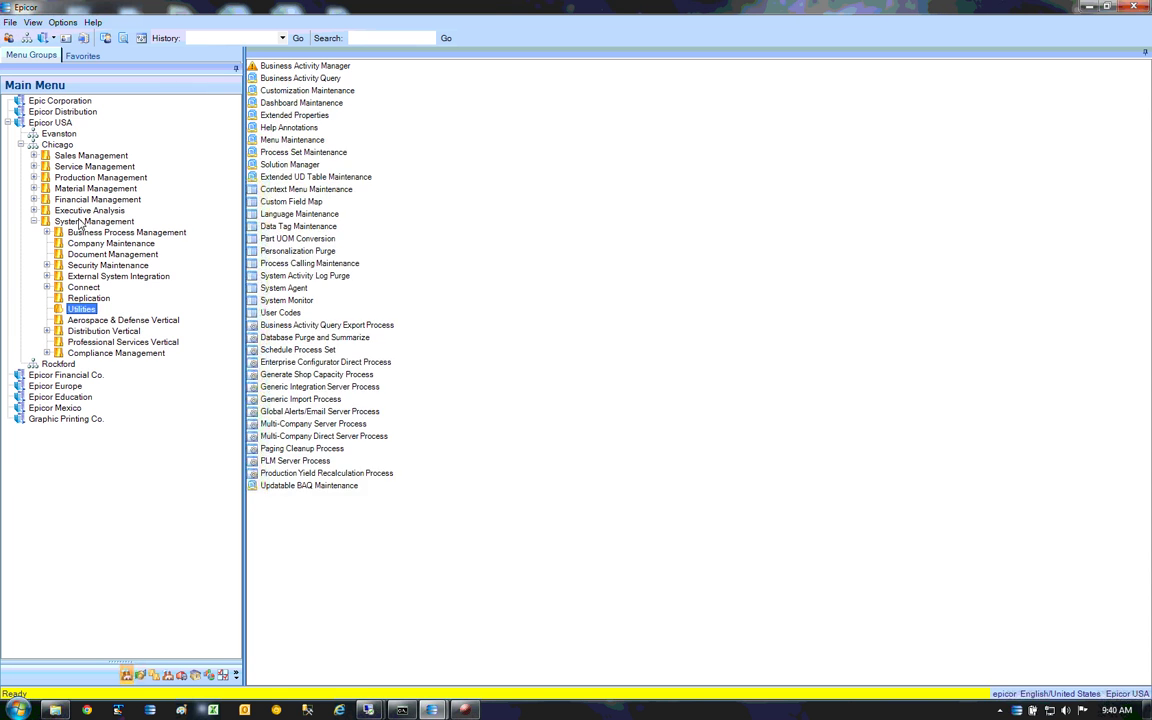
click(82, 210)
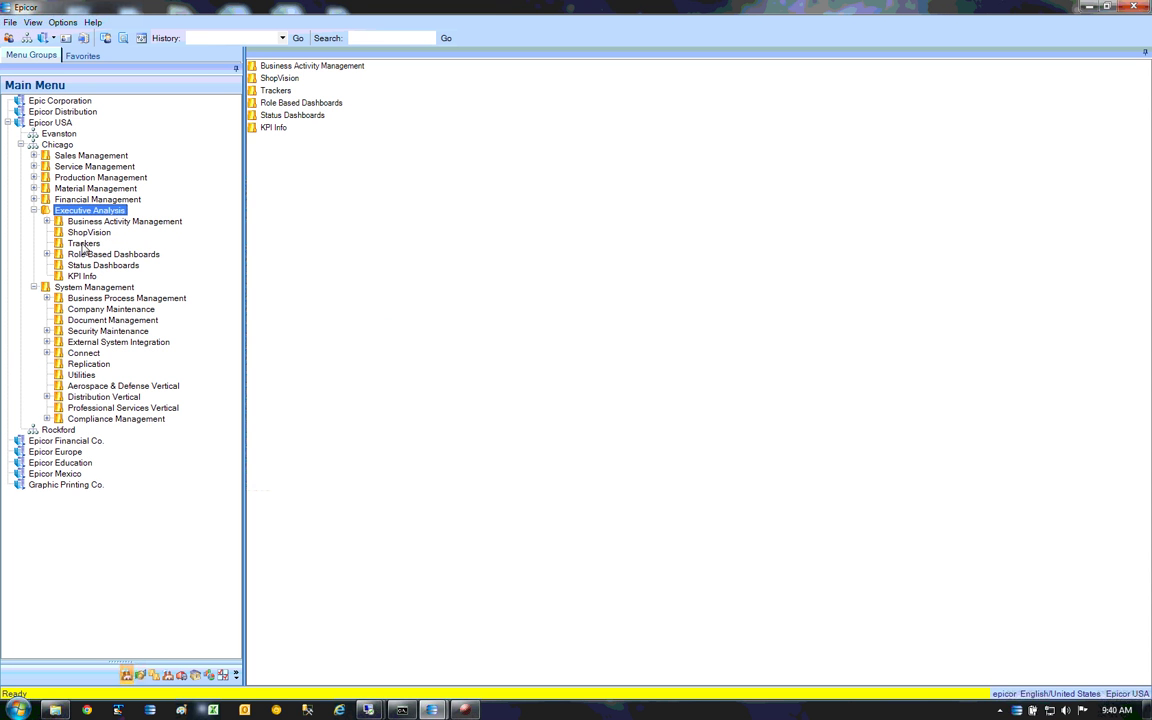
click(78, 373)
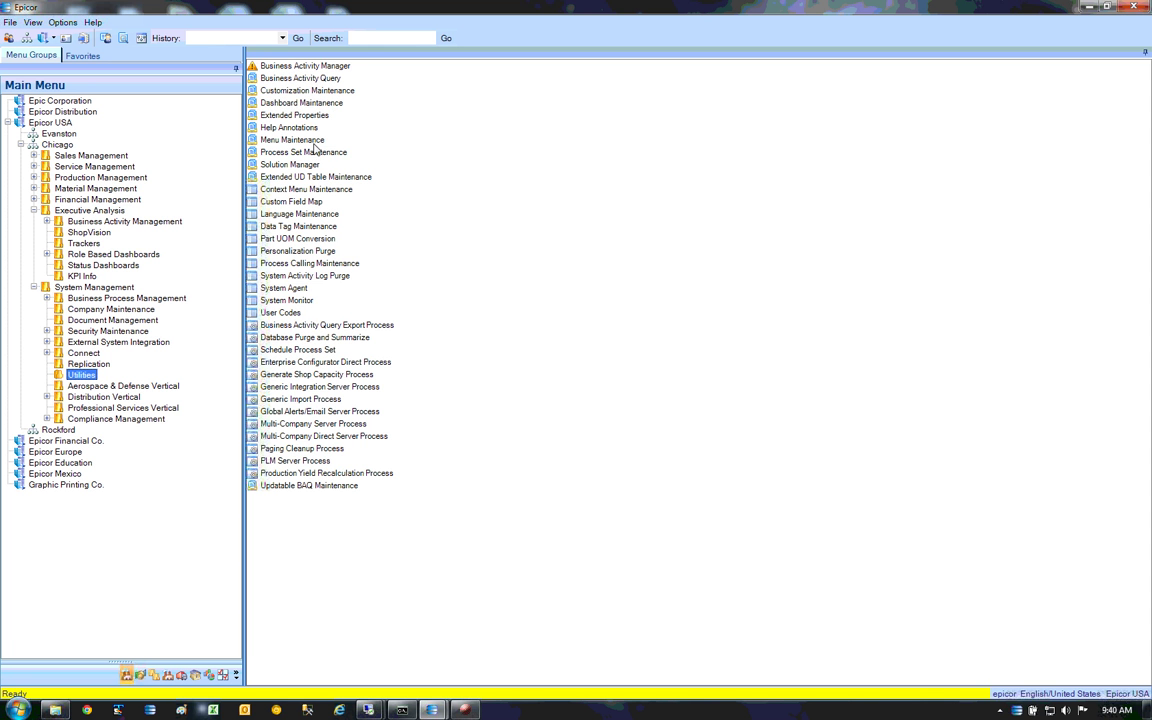
click(307, 104)
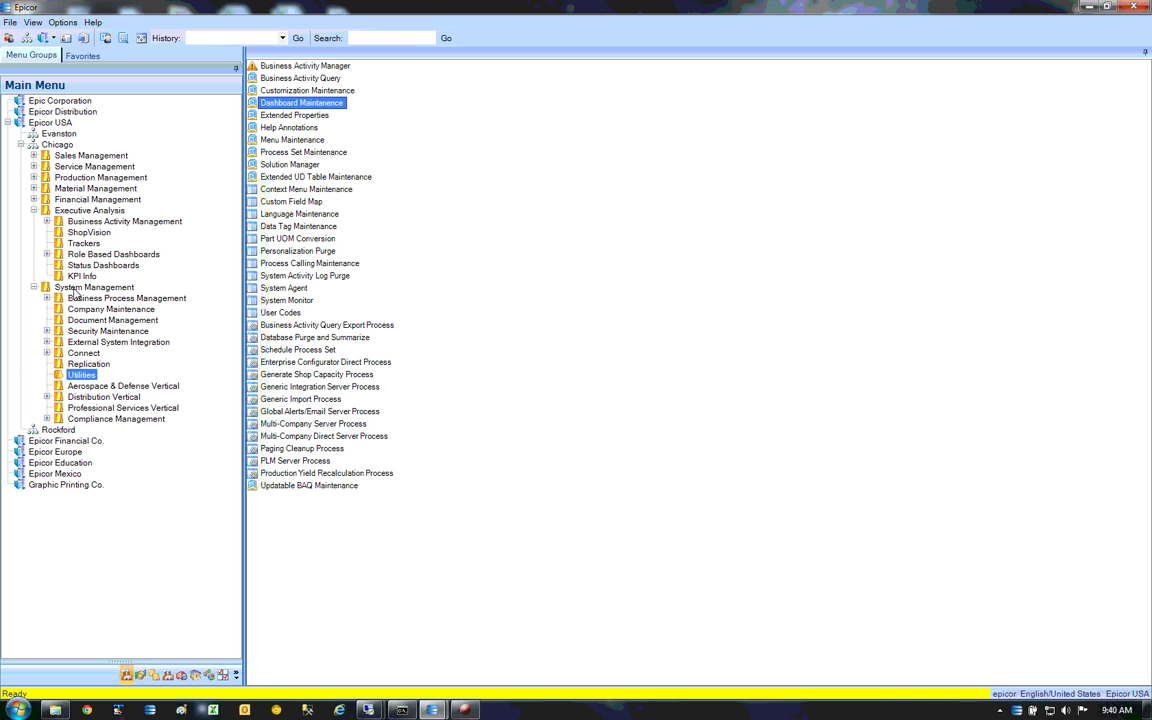
click(100, 224)
click(110, 243)
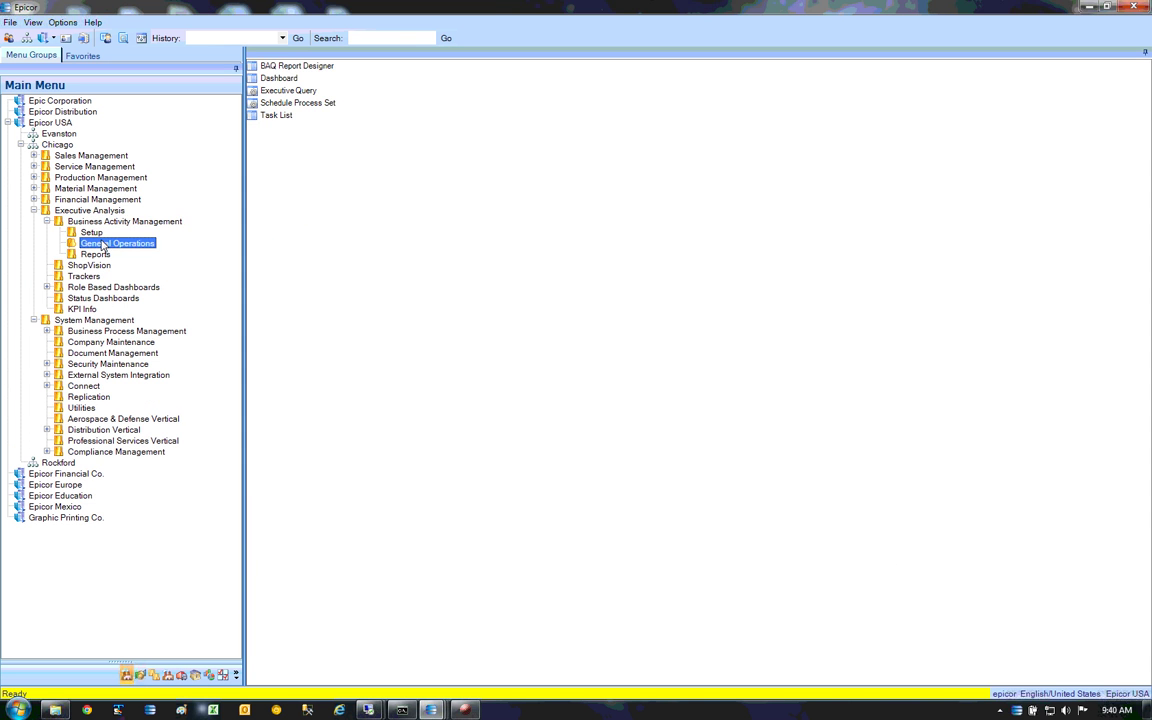
click(274, 80)
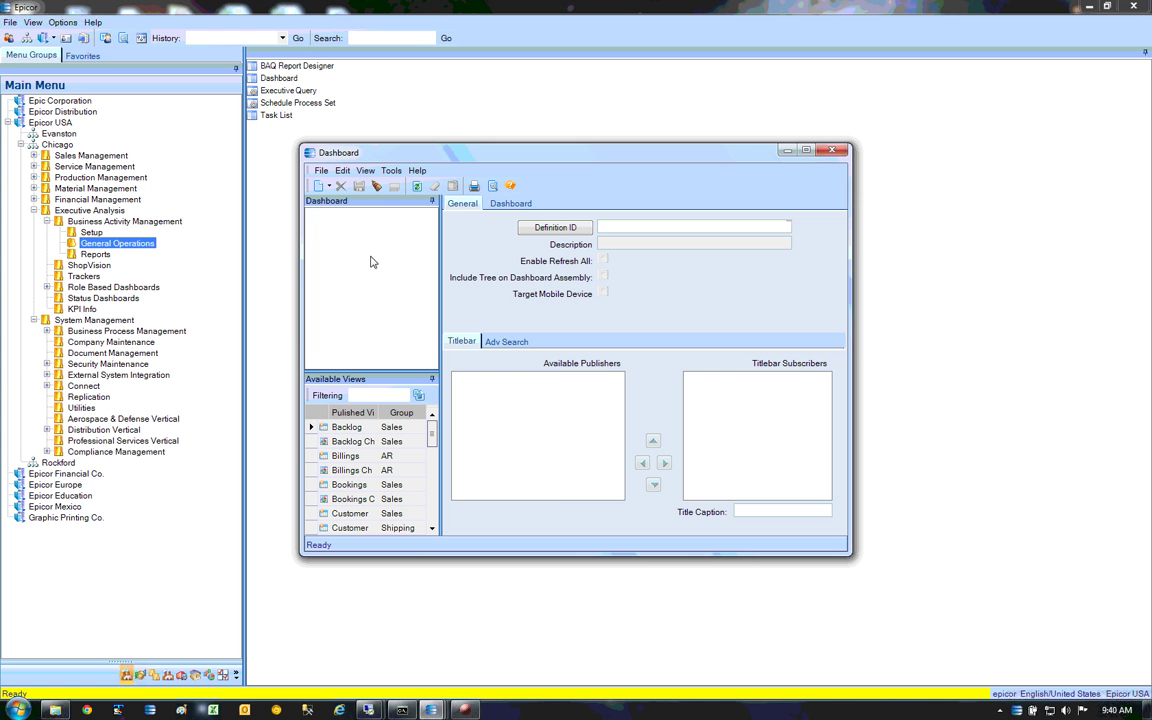
Step: Create a new dashboard with ID and description 'updatetest'
click(320, 186)
click(405, 206)
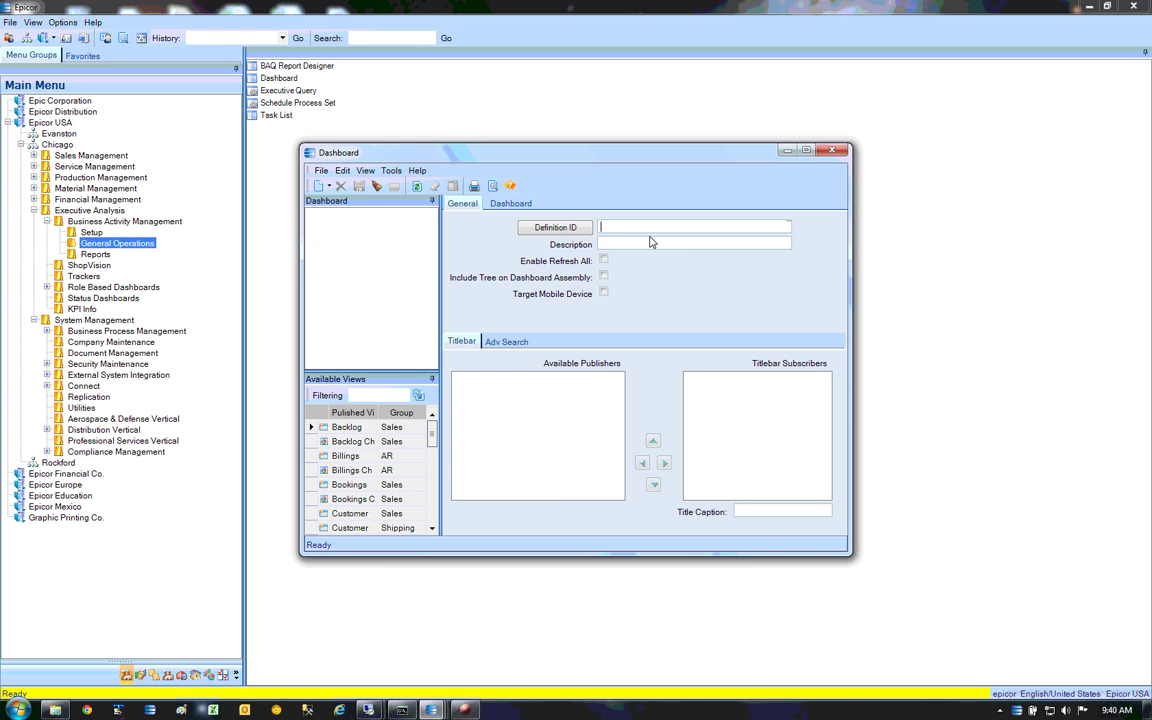
text(updatetest)
key(Tab)
text(updatetest)
key(Tab)
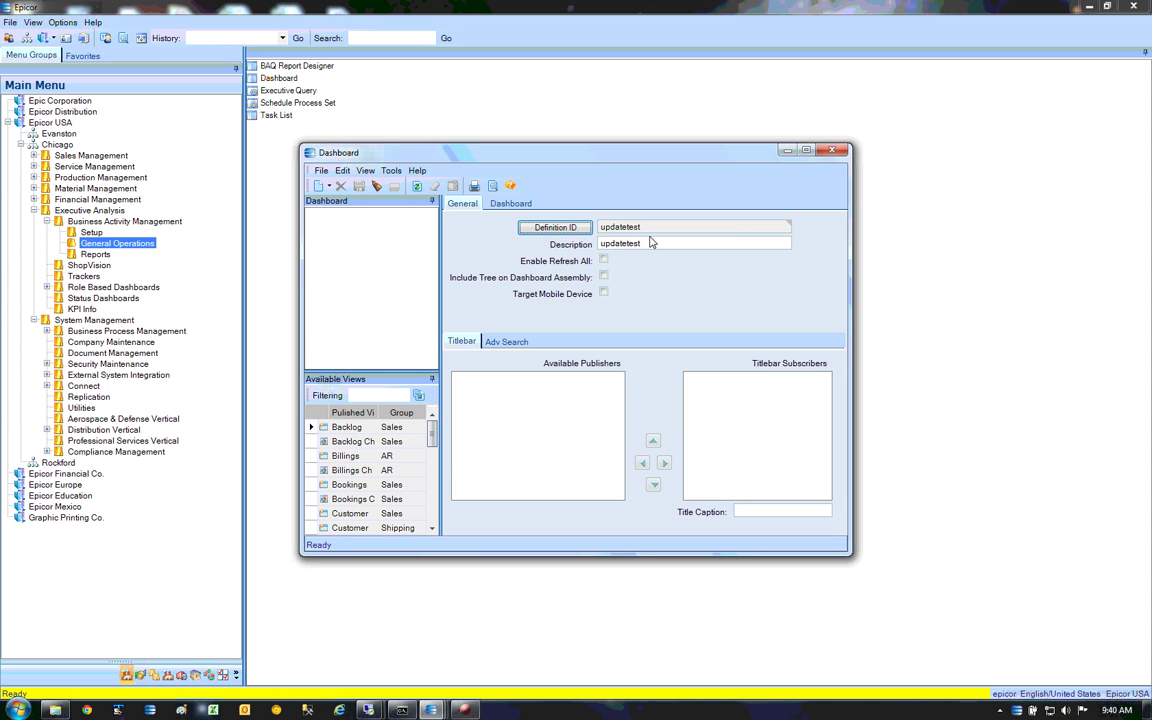
Step: Add the EPIC03-partupdatetest query to the dashboard
click(342, 170)
click(355, 219)
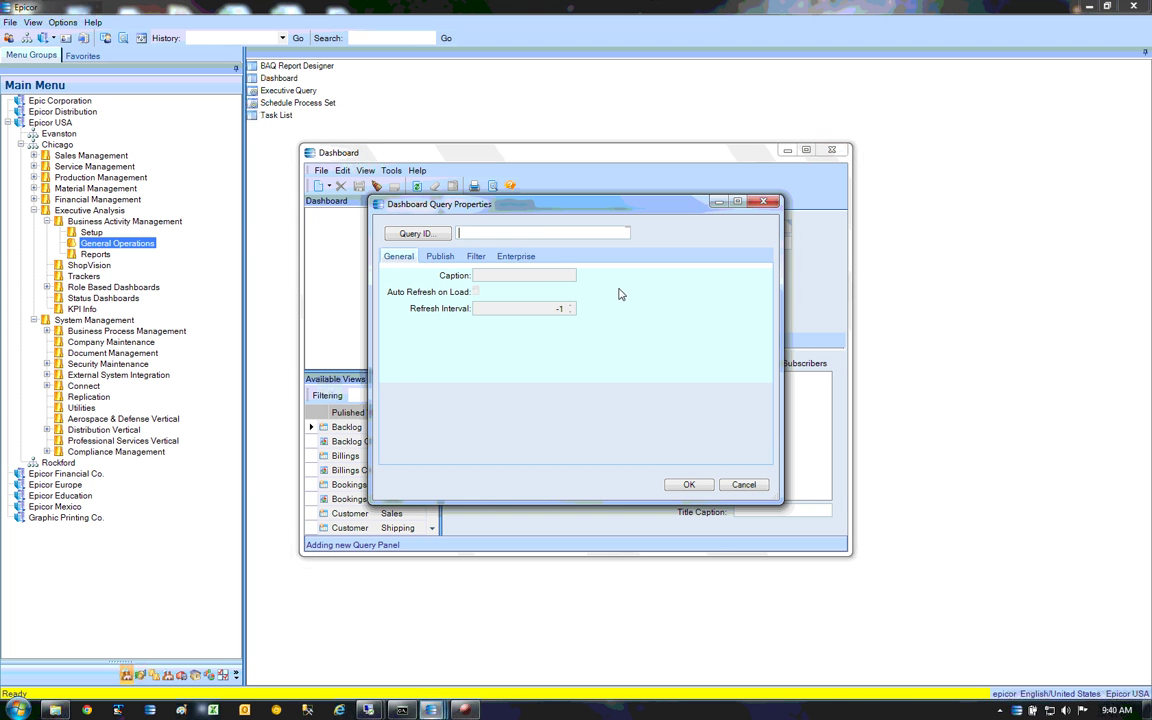
text(EPIC03-partupdatetest)
key(Tab)
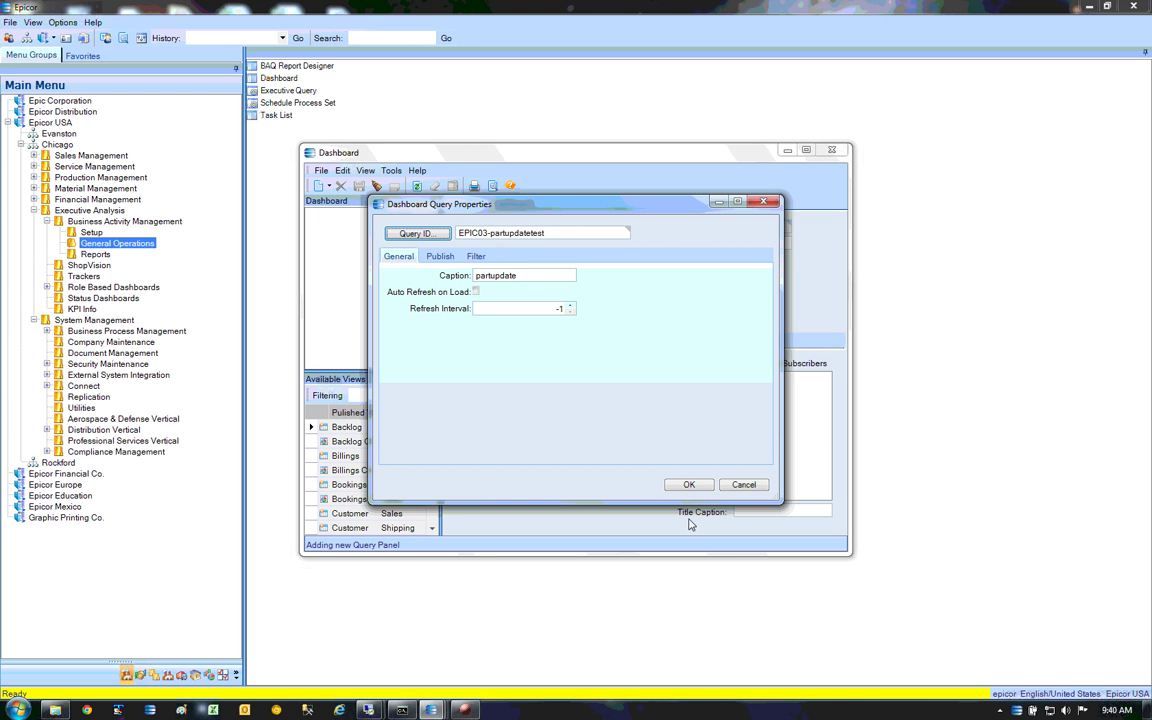
click(689, 484)
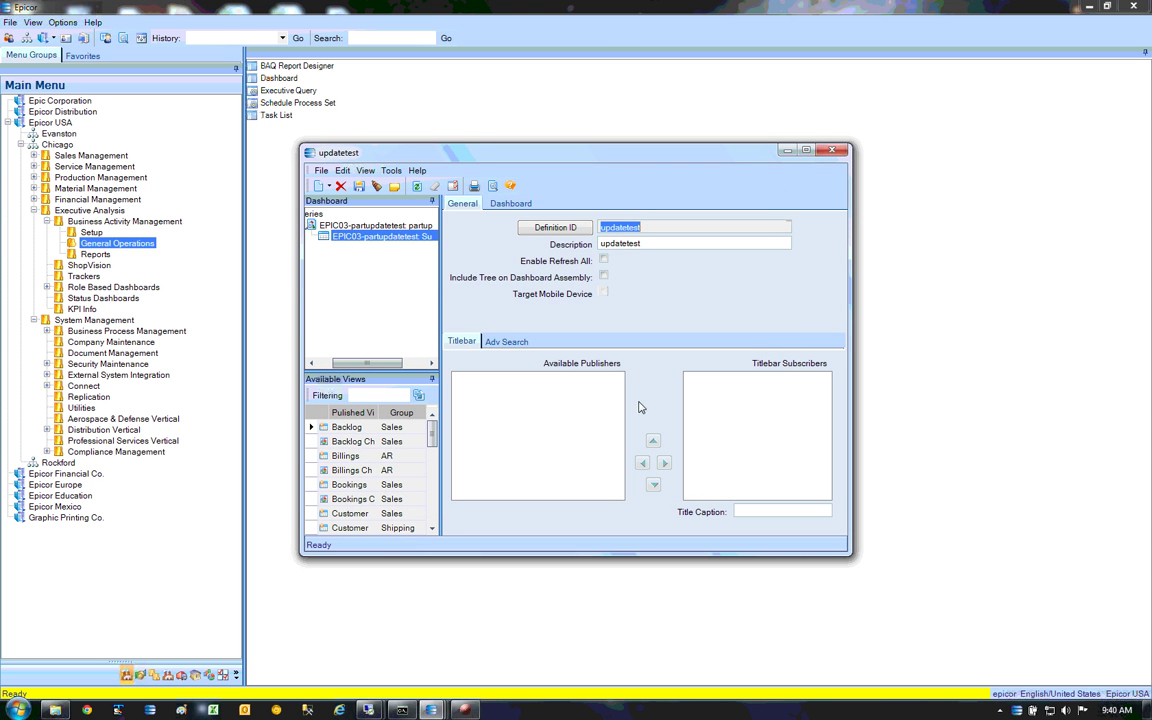
Step: Make the query grid updatable with prompts on PartDescription and ClassID
right_click(380, 237)
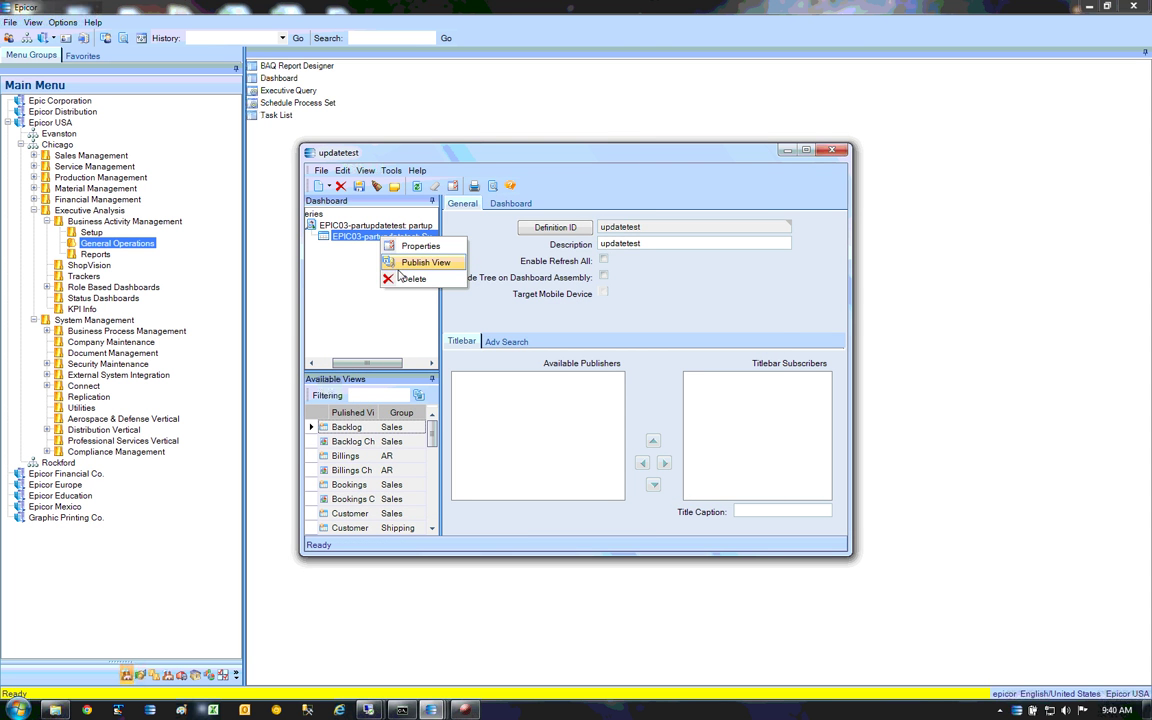
click(412, 246)
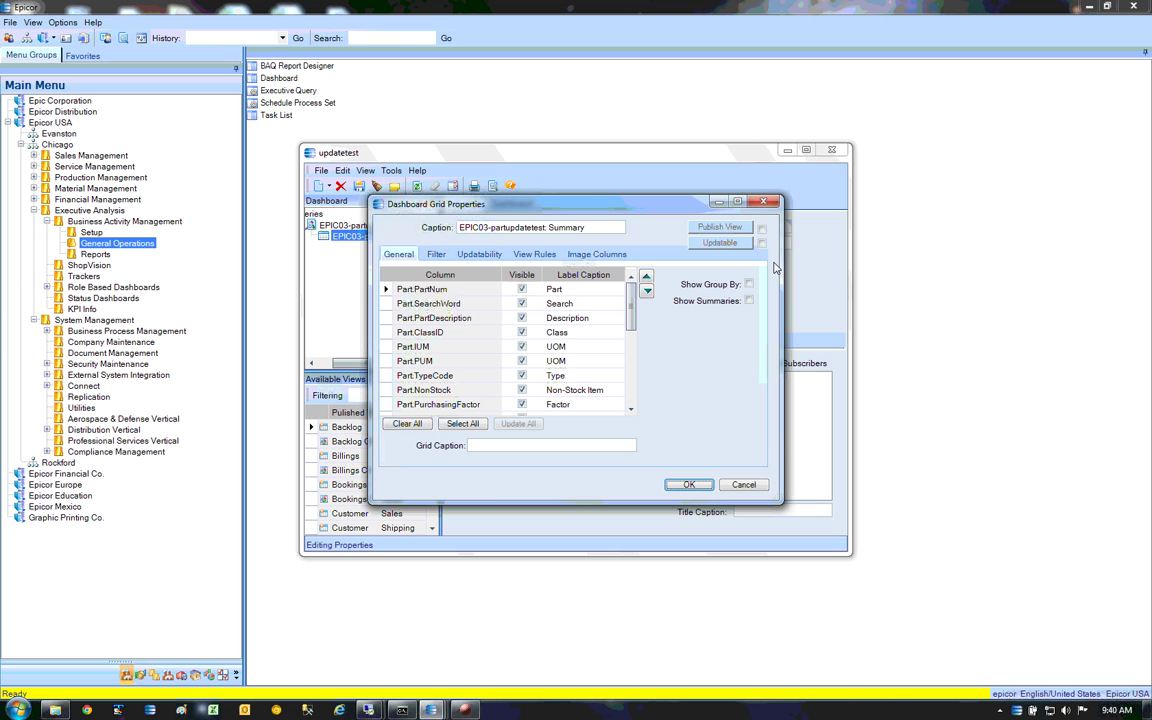
click(762, 243)
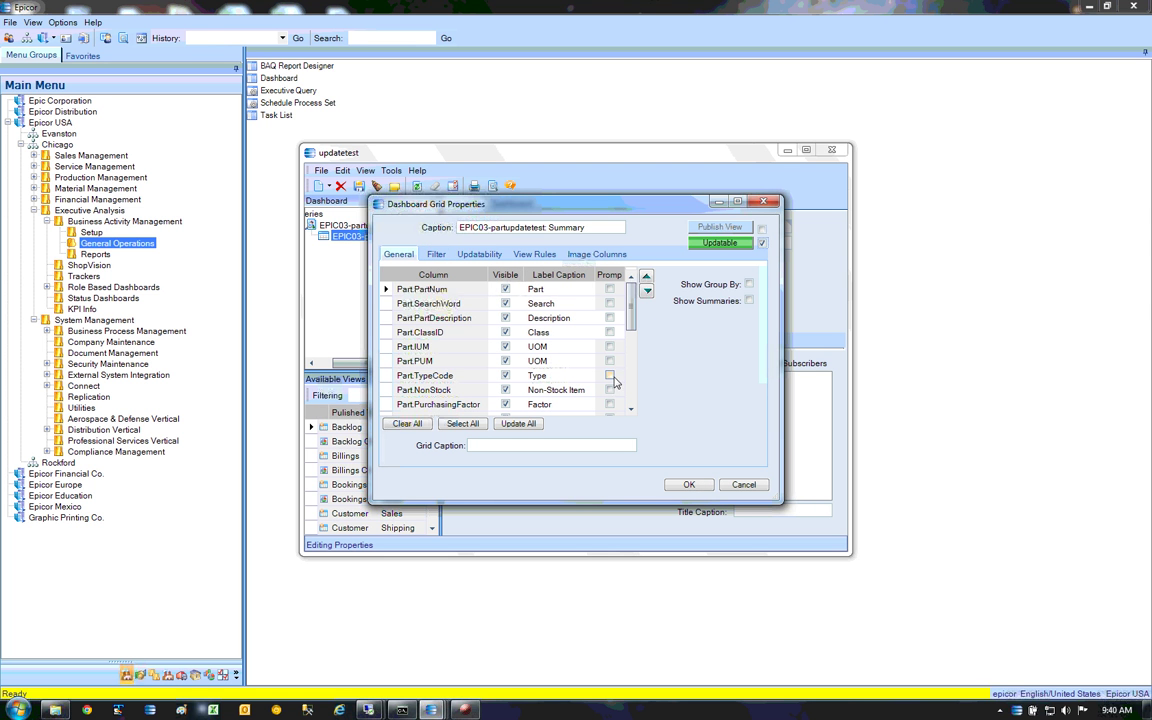
click(610, 318)
click(610, 332)
click(689, 485)
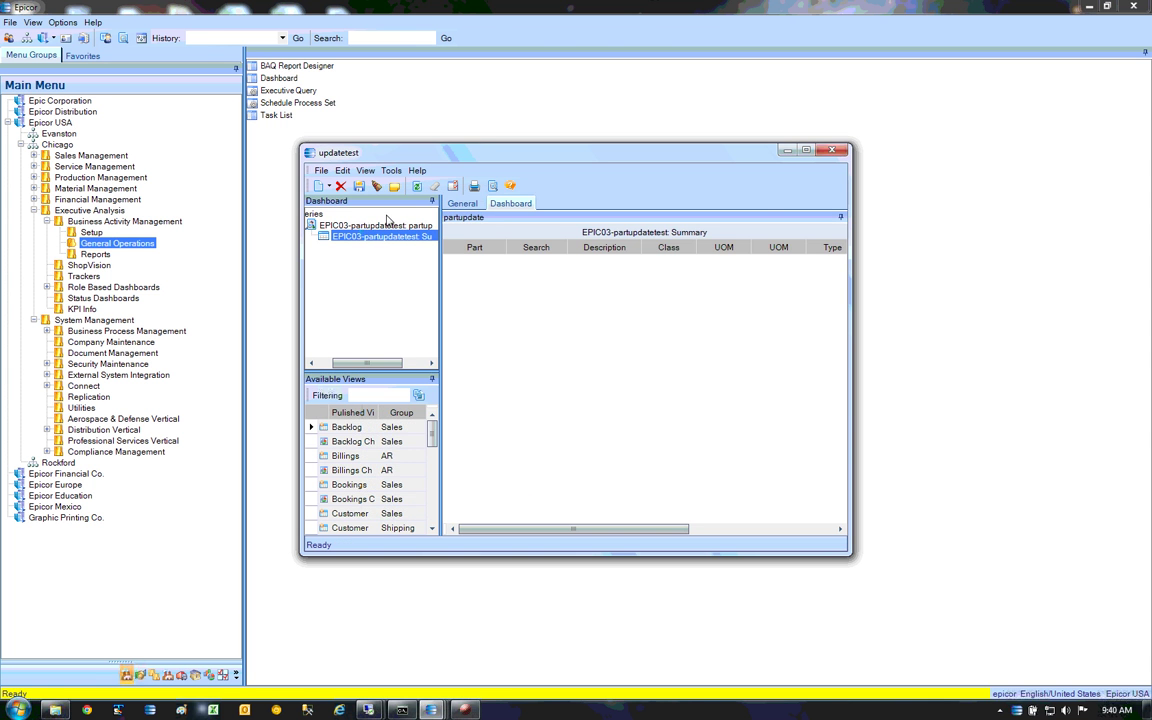
Step: Refresh the part records, then deploy updatetest as a Smart Client application added to Favorites
click(416, 187)
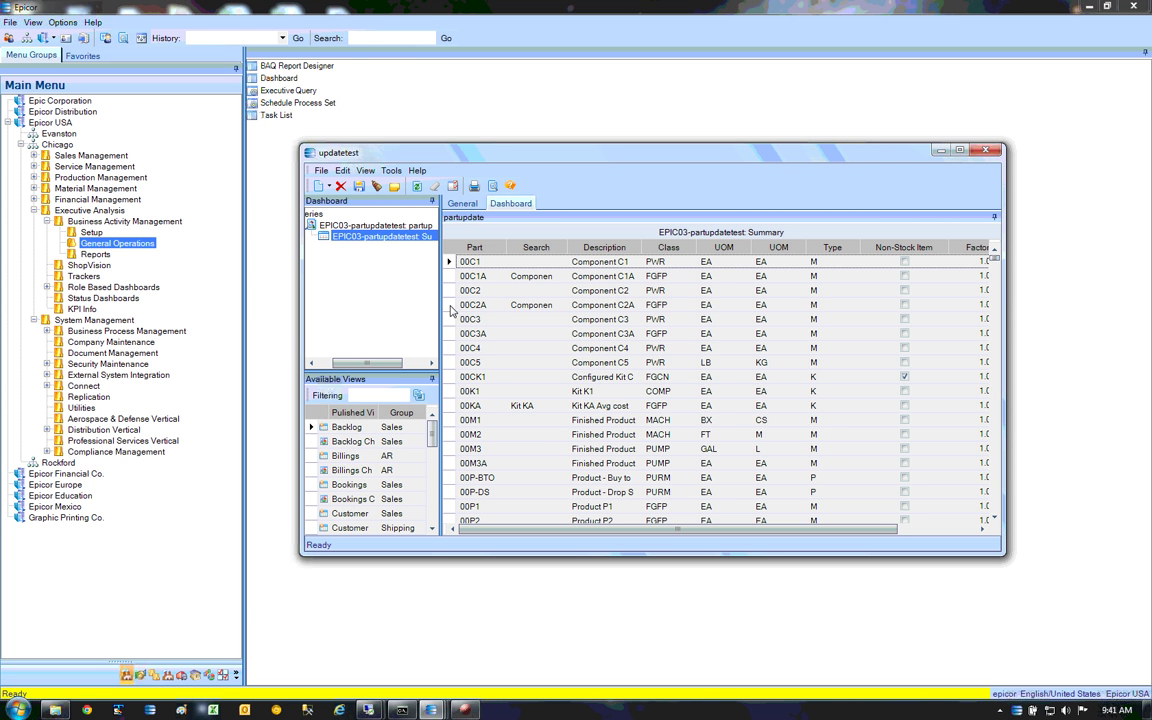
click(391, 171)
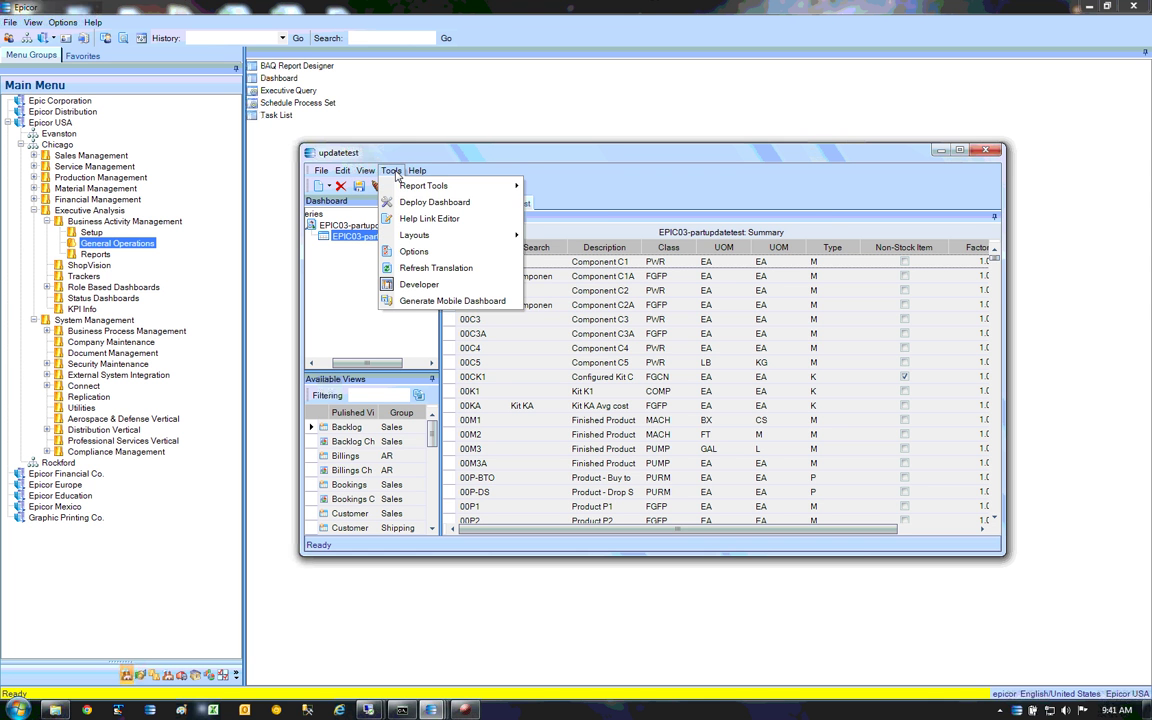
click(435, 203)
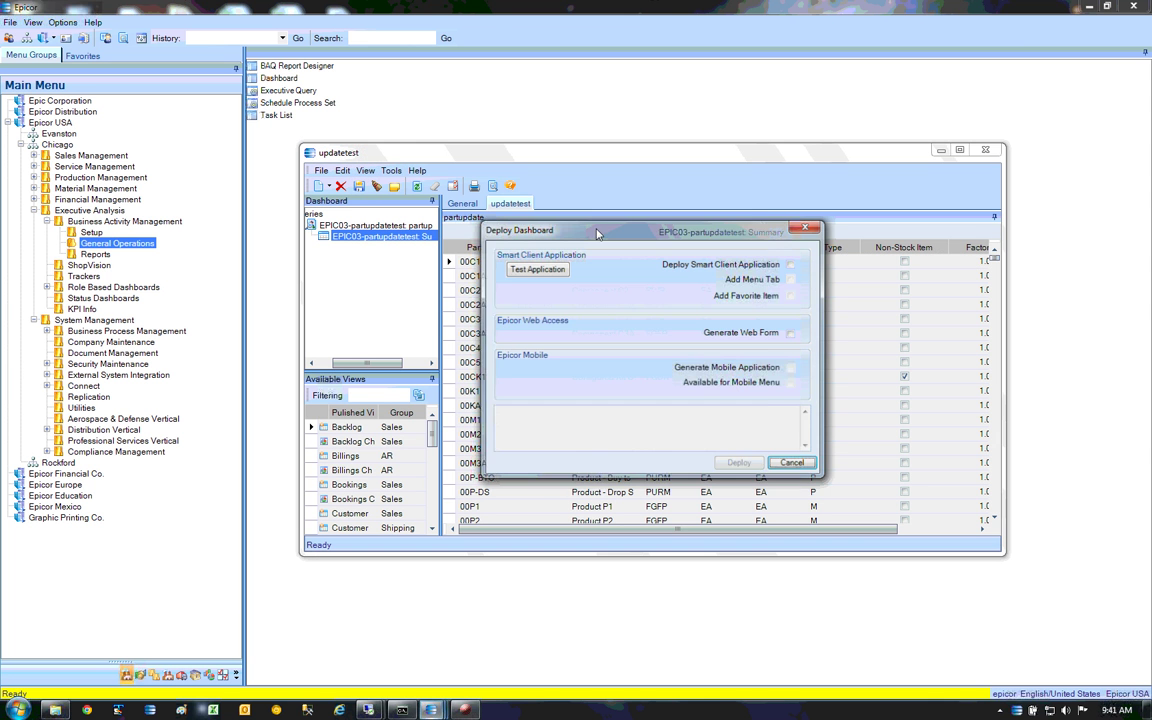
click(791, 265)
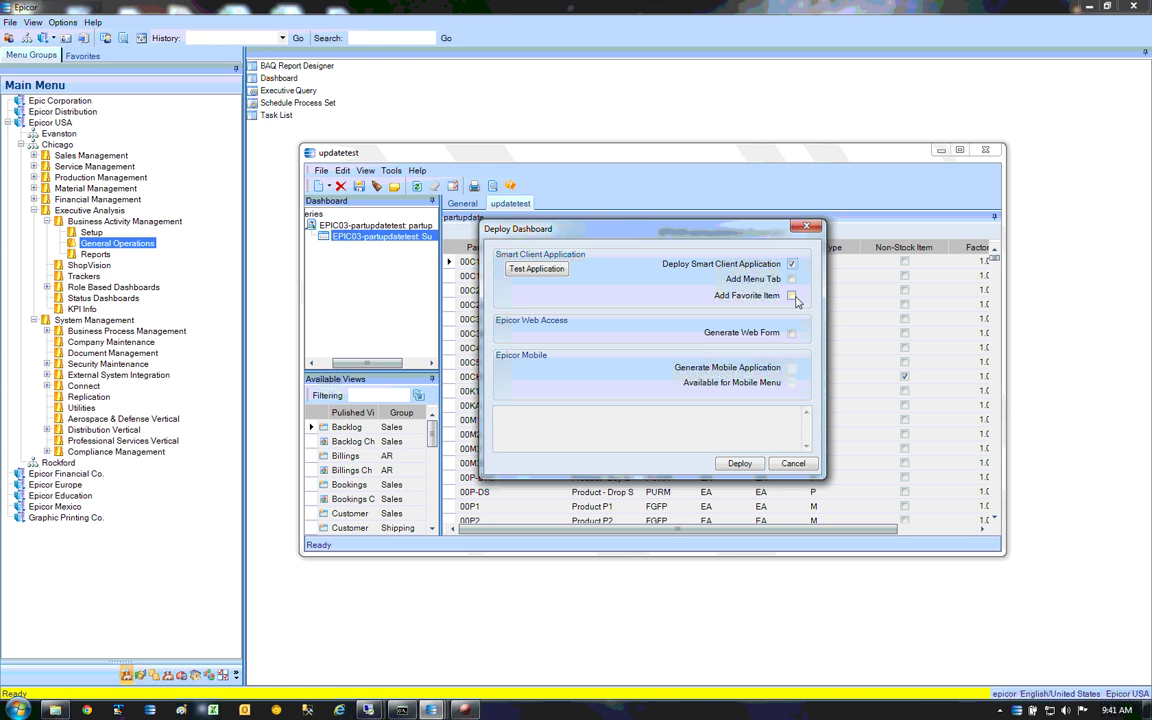
click(792, 296)
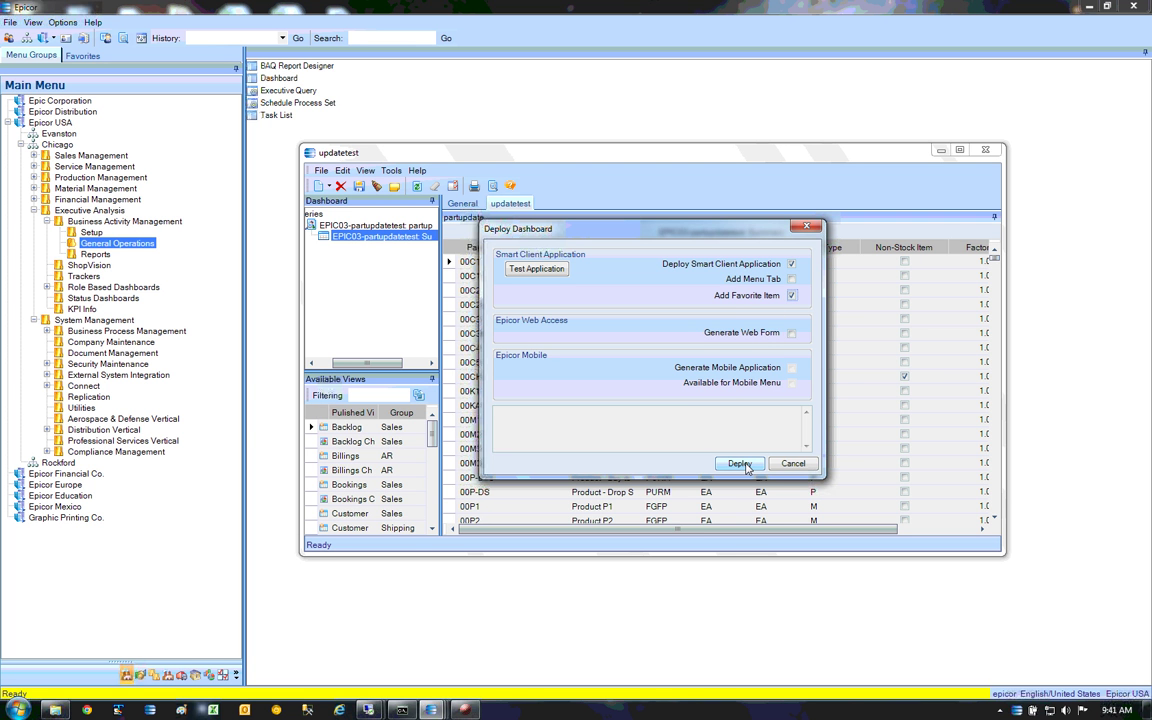
click(738, 464)
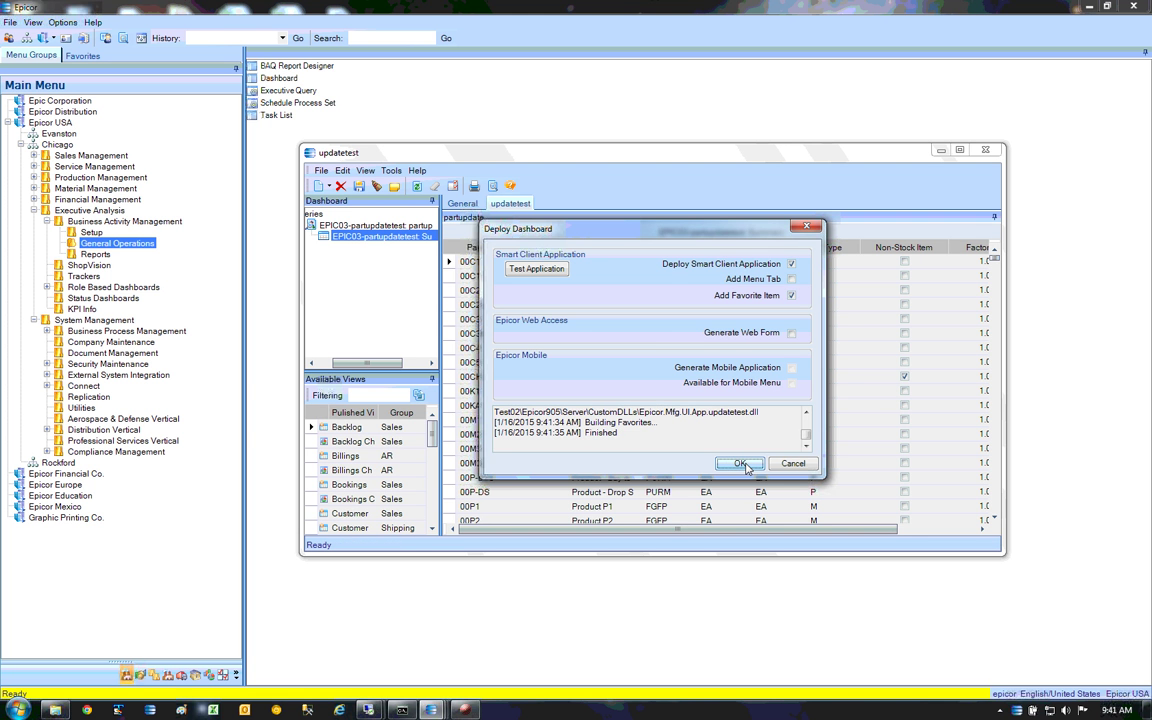
Step: Launch the updatetest dashboard from the Dashboard Assemblies favorites and refresh it to load part records
click(743, 466)
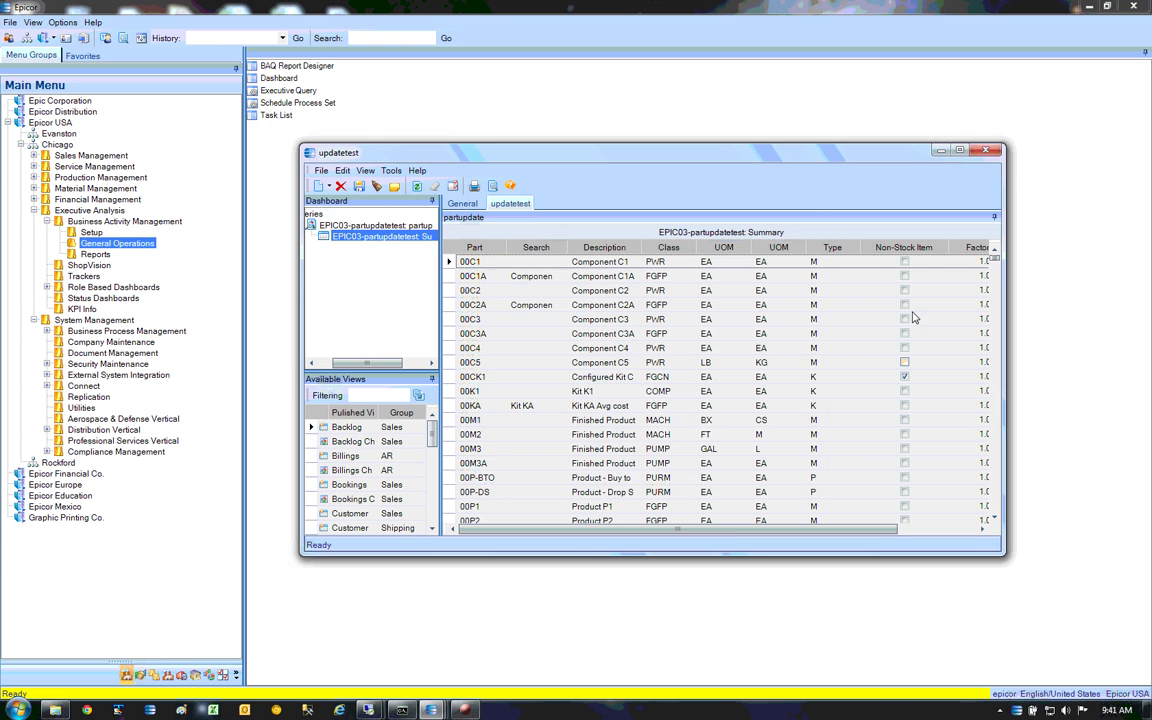
click(90, 58)
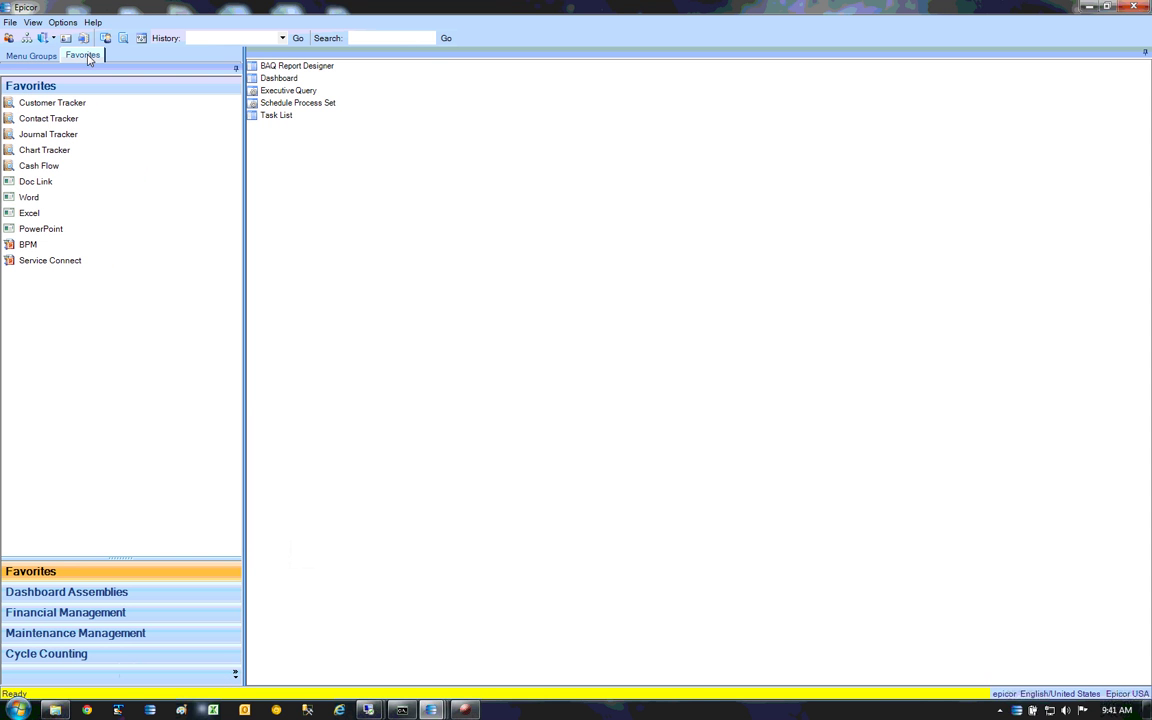
click(103, 591)
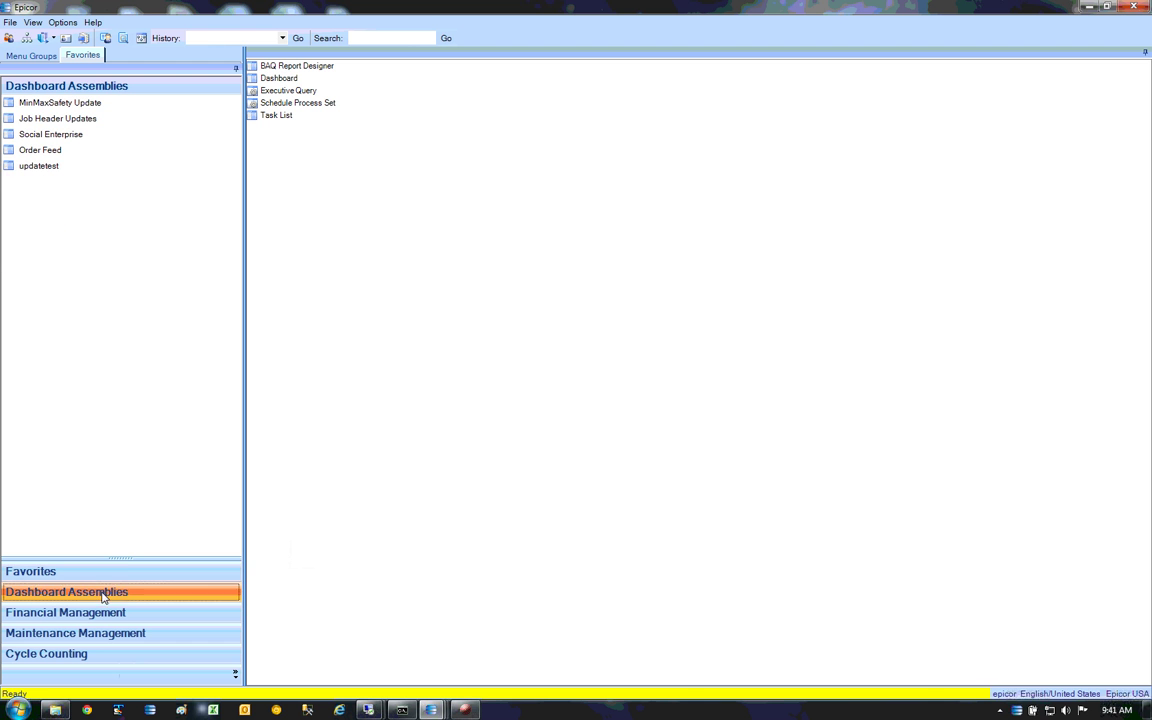
click(41, 168)
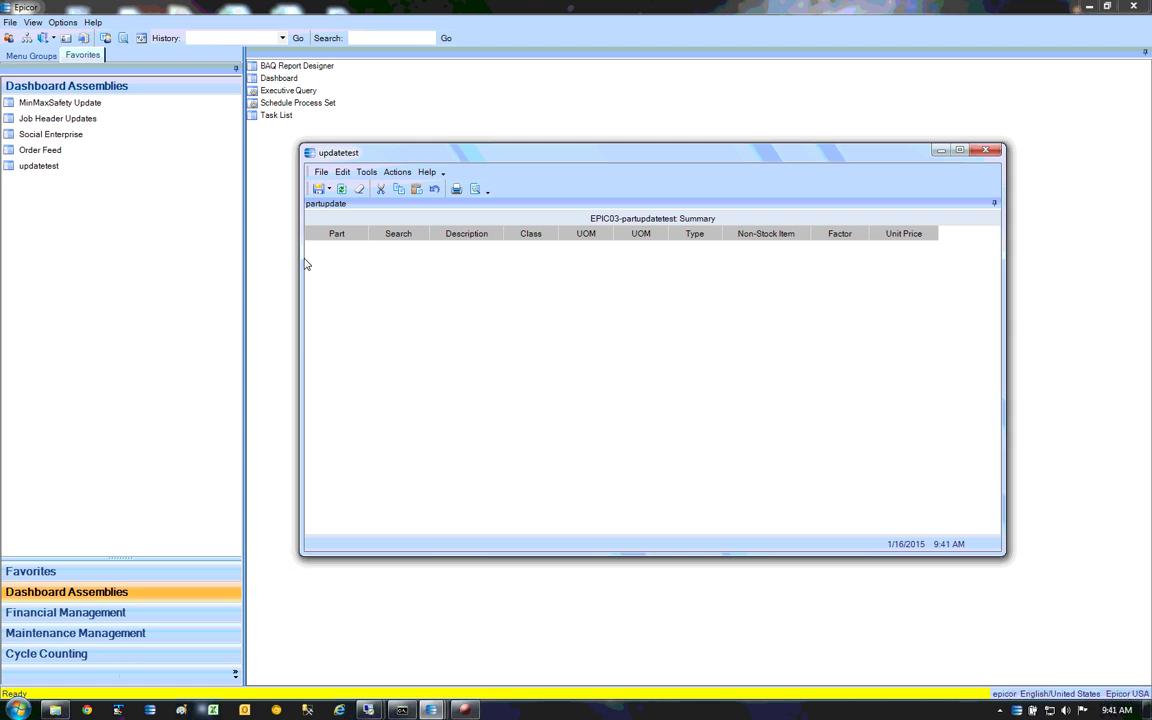
click(341, 189)
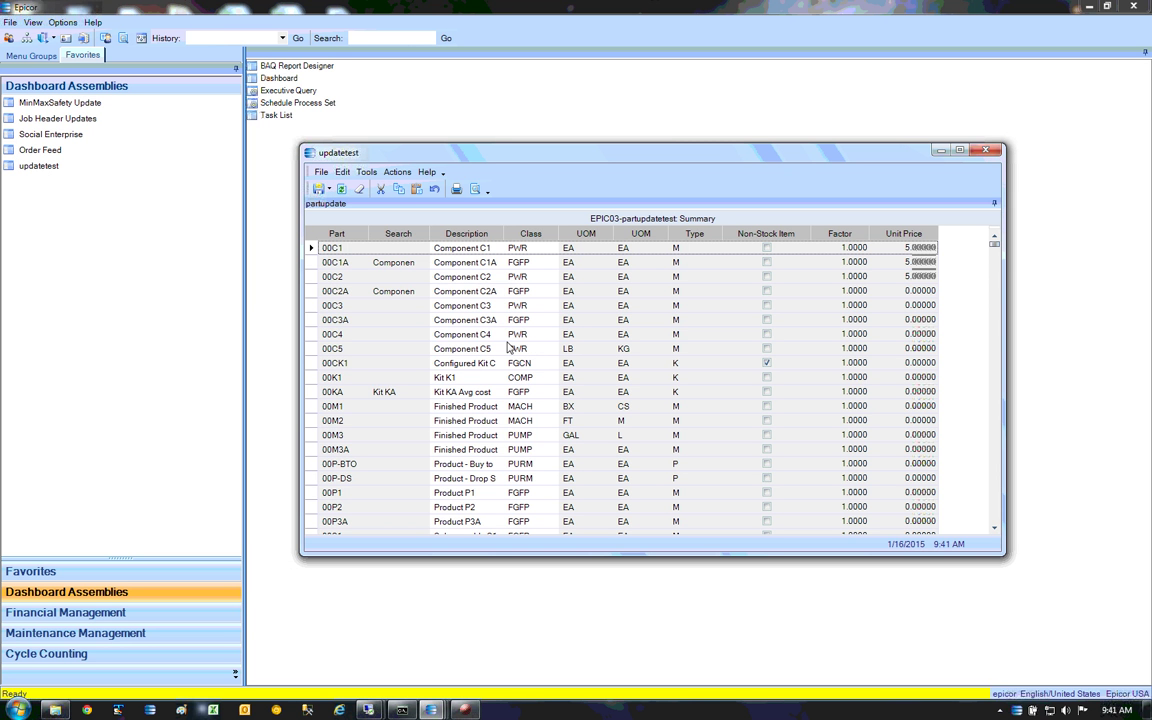
Step: Export the dashboard's part grid to Excel
right_click(332, 248)
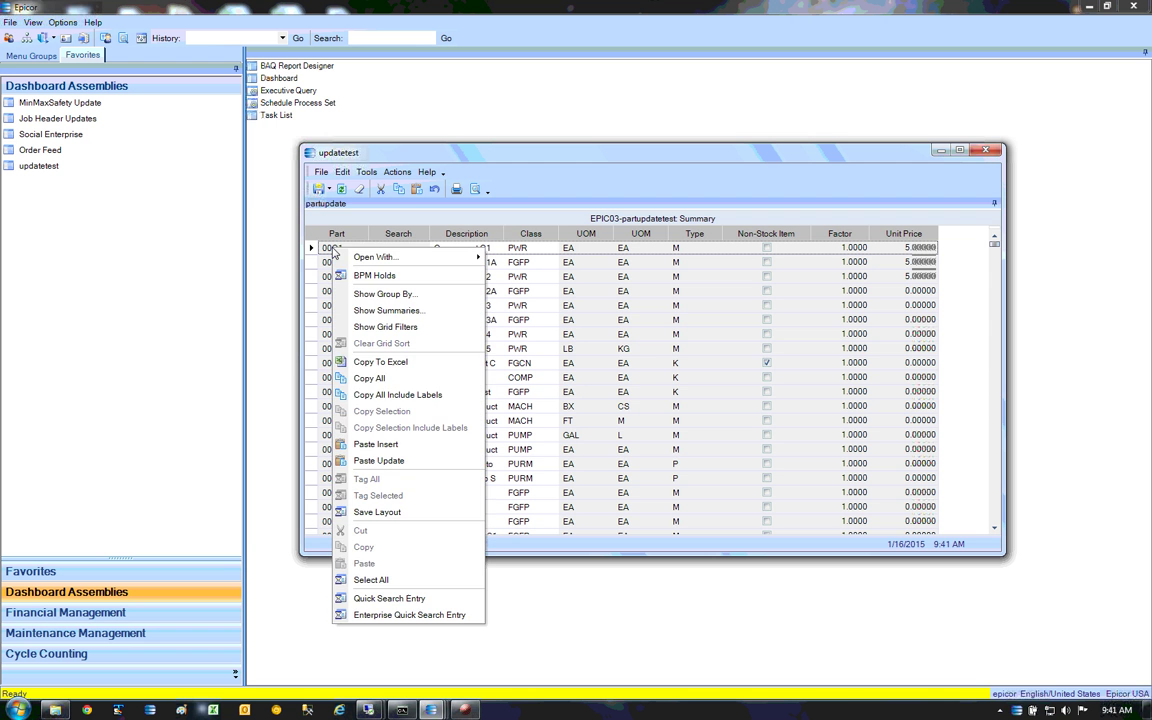
click(399, 363)
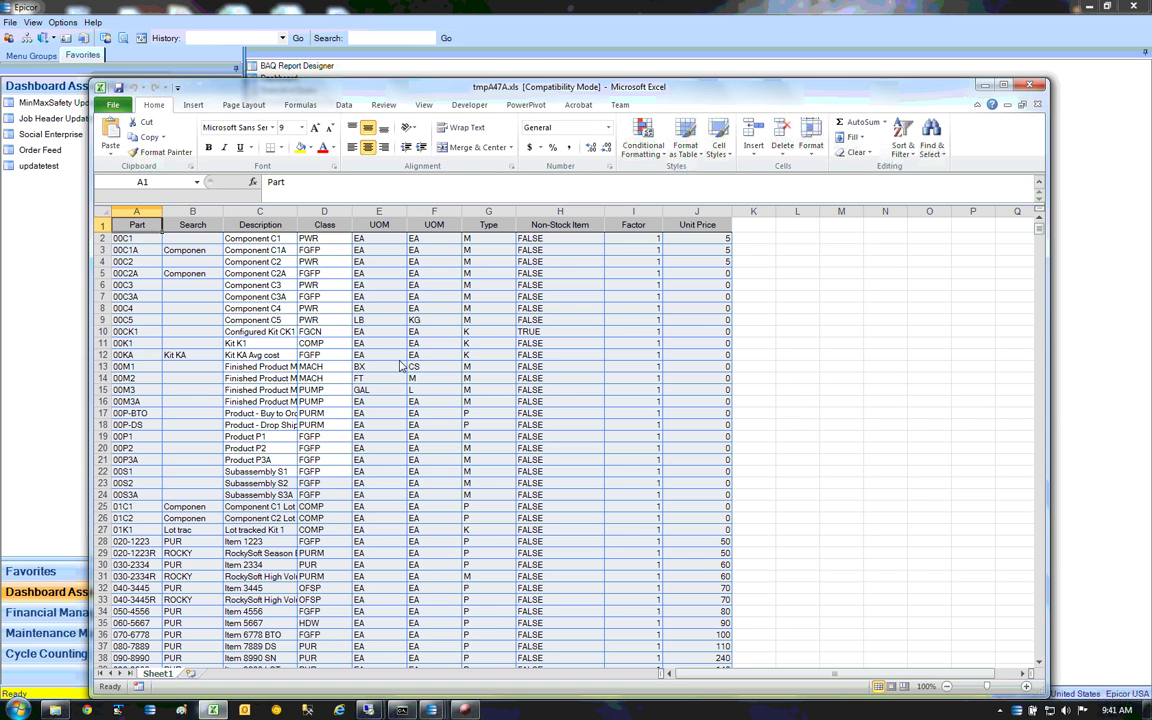
click(308, 238)
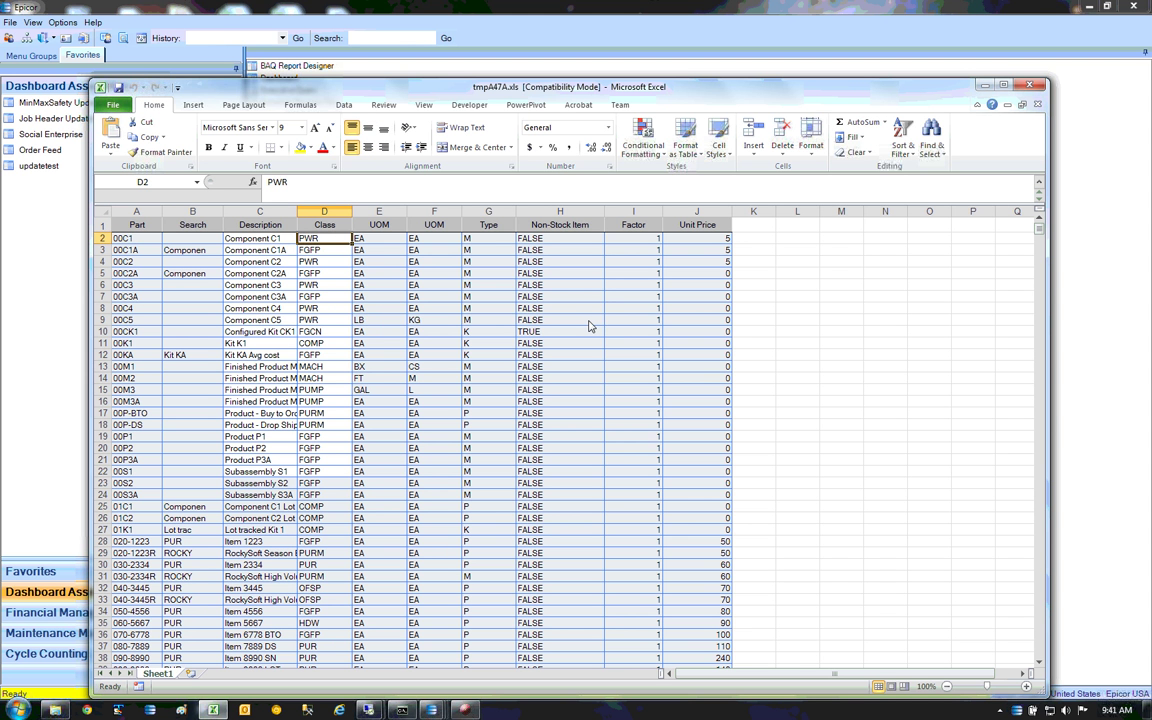
Step: Fill Class cells D2:D26 with FGFP, then copy rows A2:D26 from Part through Class
click(324, 252)
key(ctrl+c)
key(Up)
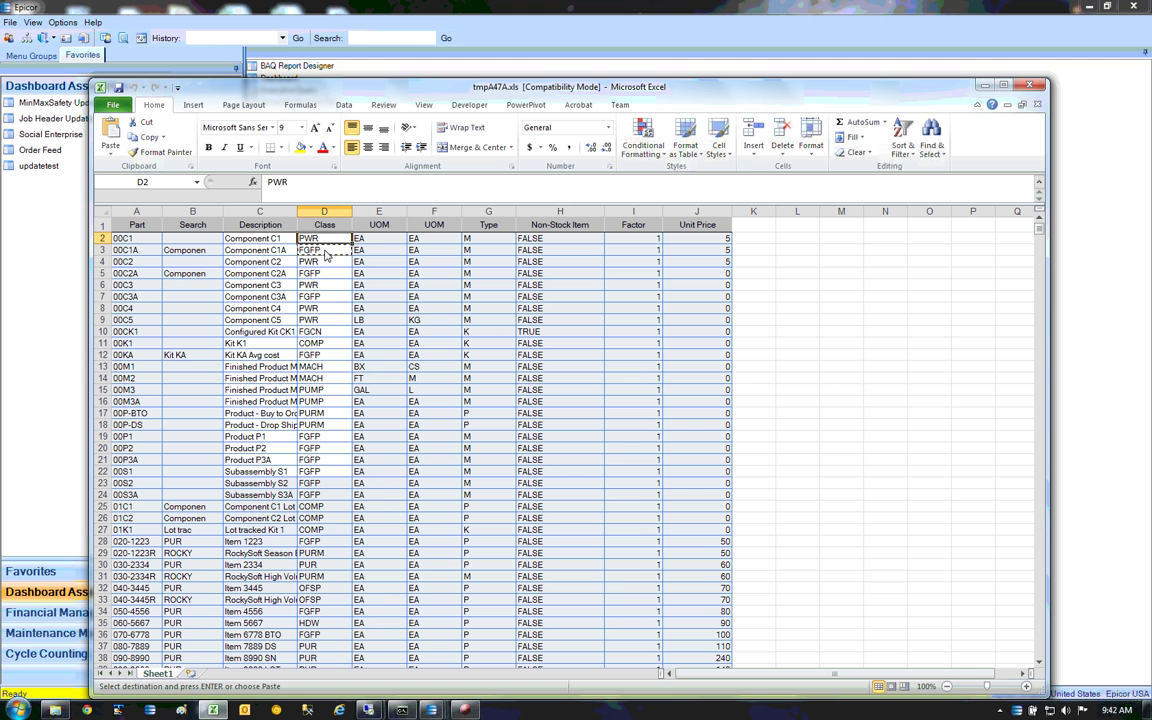
key(shift+Down)
key(shift+Down)
key(shift+Down)
key(shift+Down)
key(shift+Down)
key(shift+Down)
key(shift+Down)
key(shift+Down)
key(shift+Down)
key(shift+Down)
key(shift+Down)
key(shift+Down)
key(shift+Down)
key(shift+Down)
key(shift+Down)
key(shift+Down)
key(shift+Down)
key(shift+Down)
key(shift+Down)
key(shift+Down)
key(shift+Down)
key(shift+Down)
key(shift+Down)
key(shift+Down)
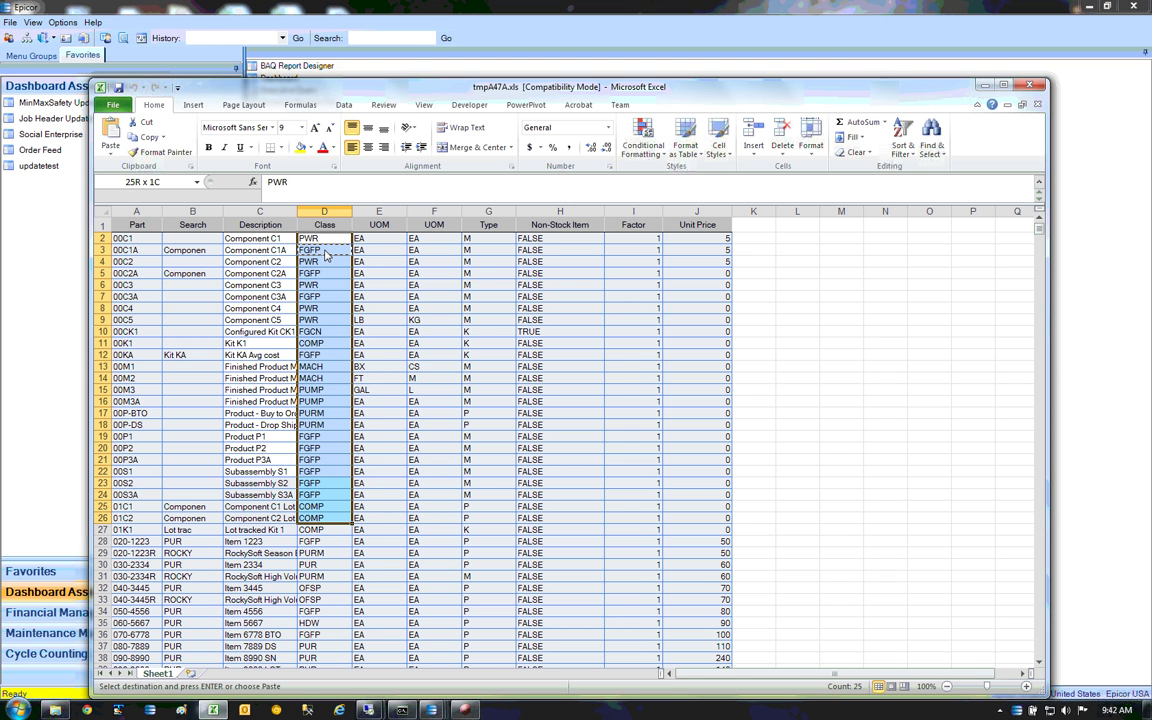
key(ctrl+v)
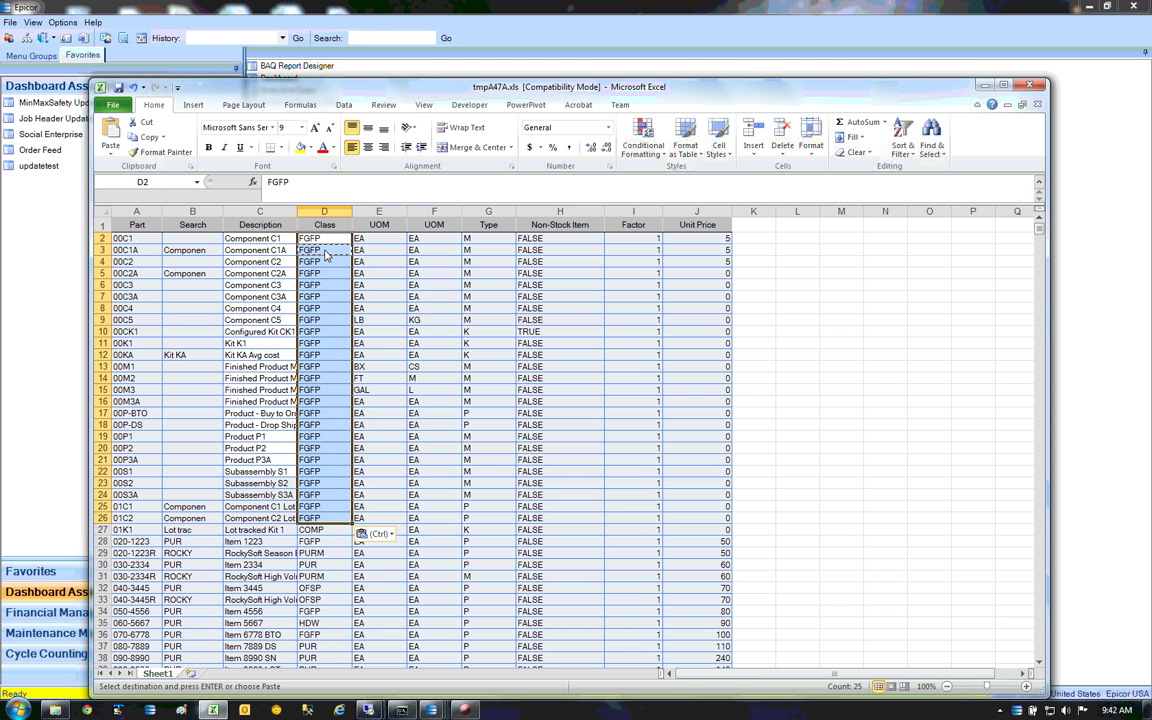
key(Down)
drag(140, 241, 330, 518)
key(ctrl+c)
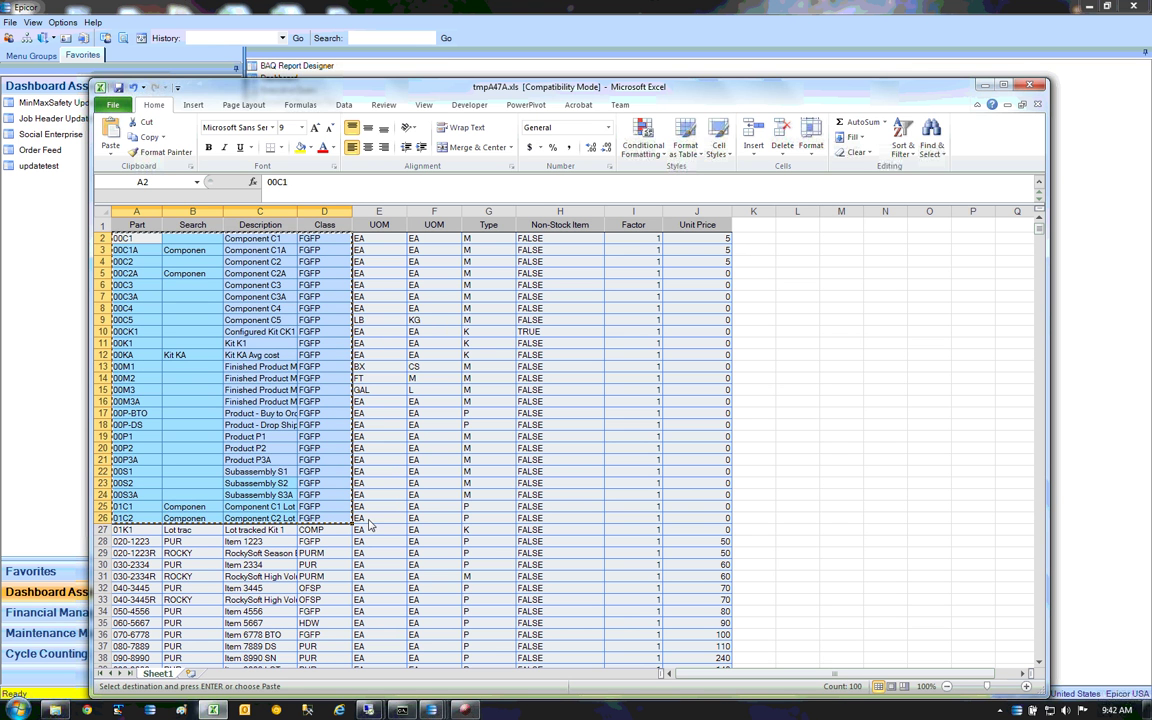
Step: Paste Update the copied Excel rows into the updatetest dashboard grid to save the FGFP classes
click(431, 710)
click(575, 660)
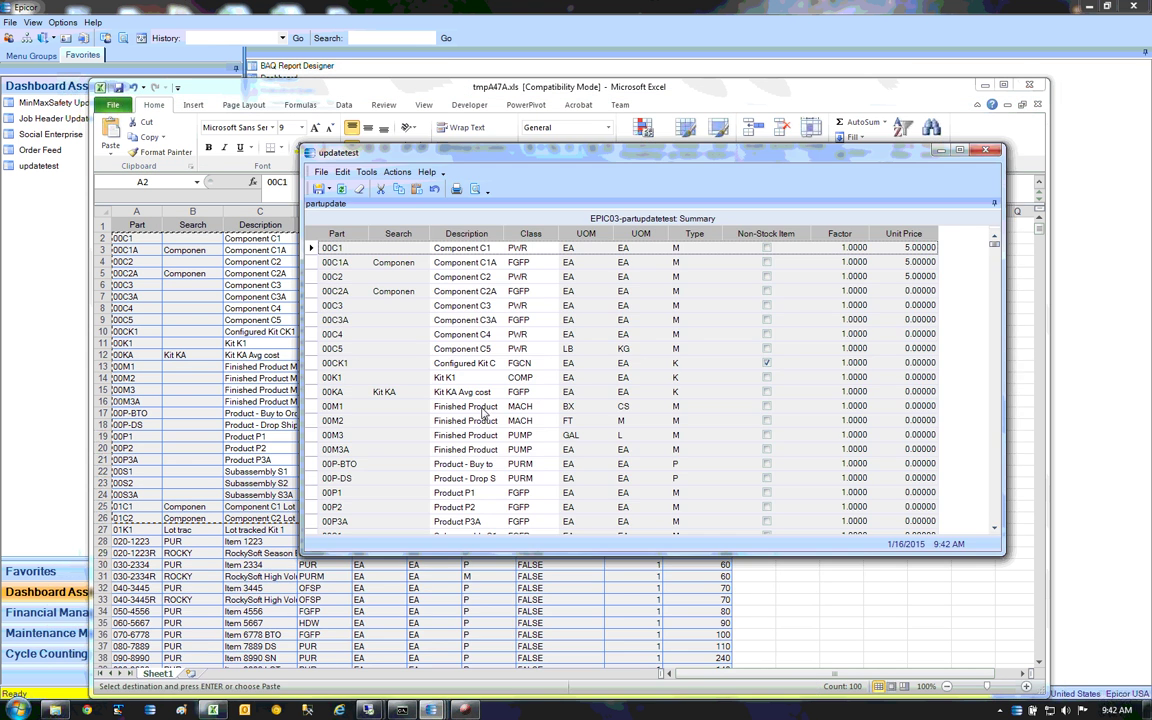
right_click(340, 248)
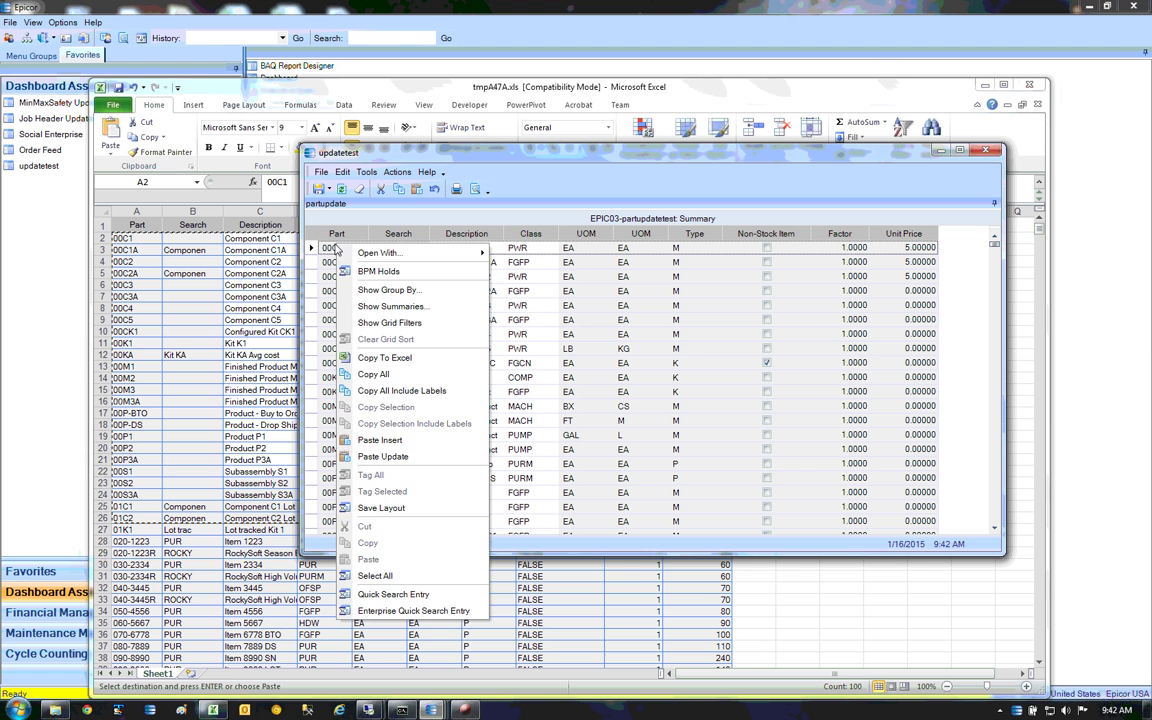
click(365, 415)
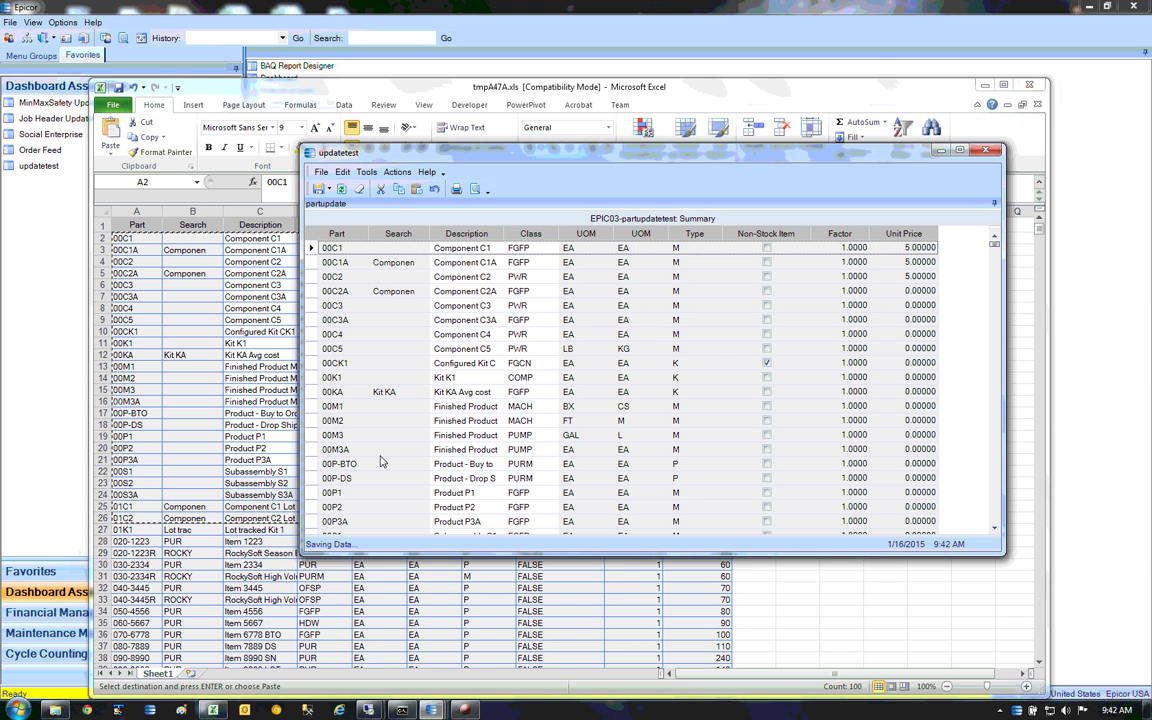